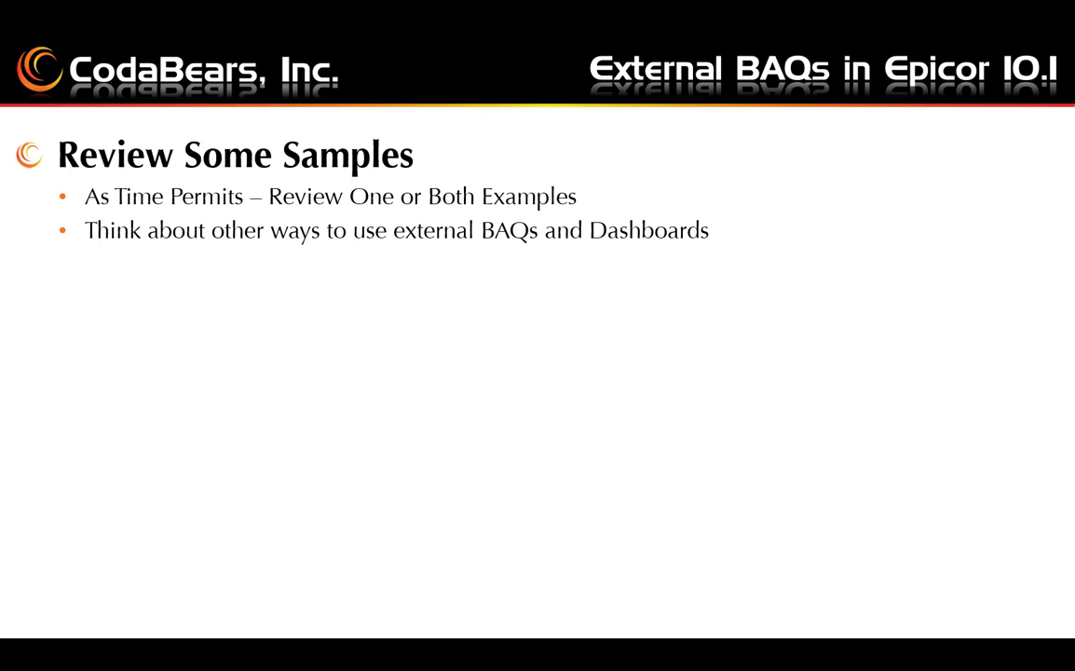
# Switch to Epicor and bring up the External Datasource Type Maintenance window
pyautogui.hotkey('alt', 'Tab')
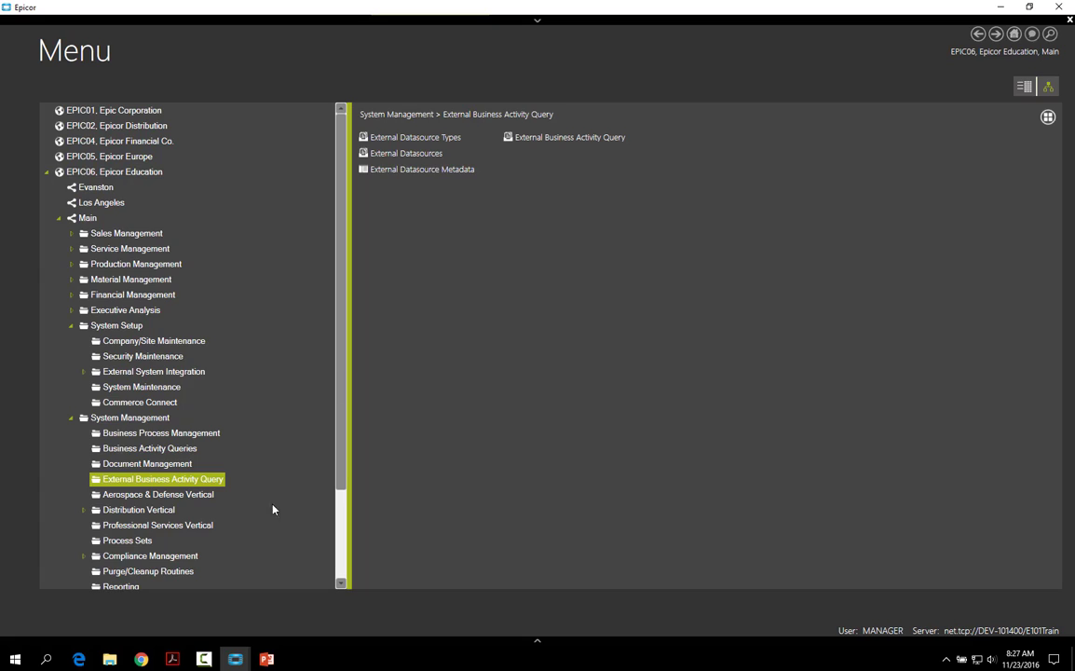
pyautogui.click(236, 659)
pyautogui.moveTo(237, 659)
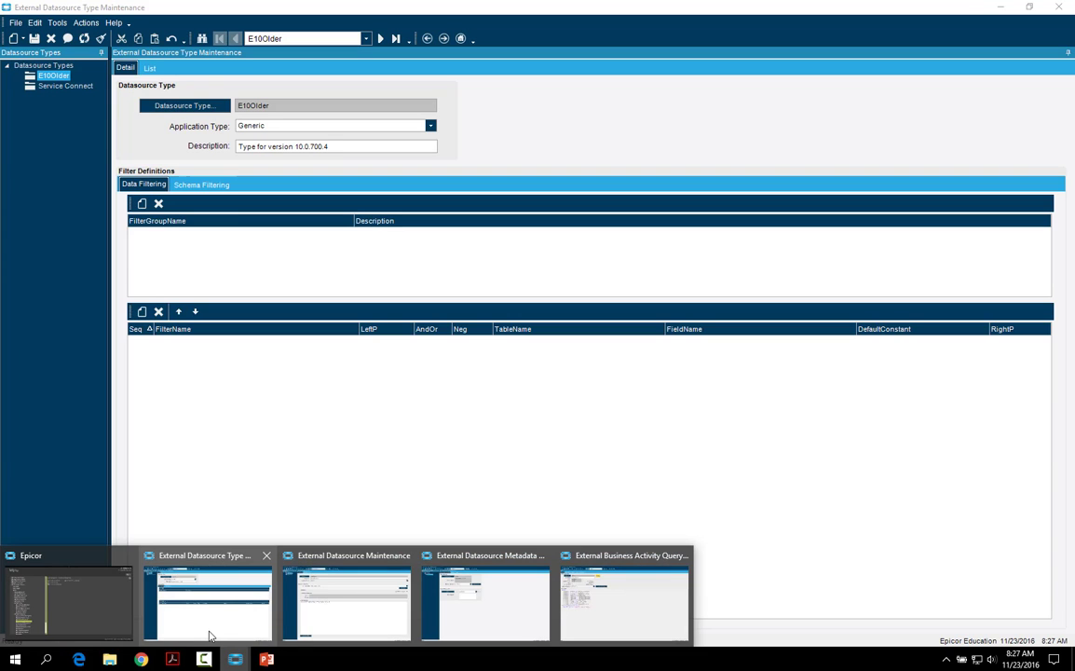
pyautogui.click(208, 635)
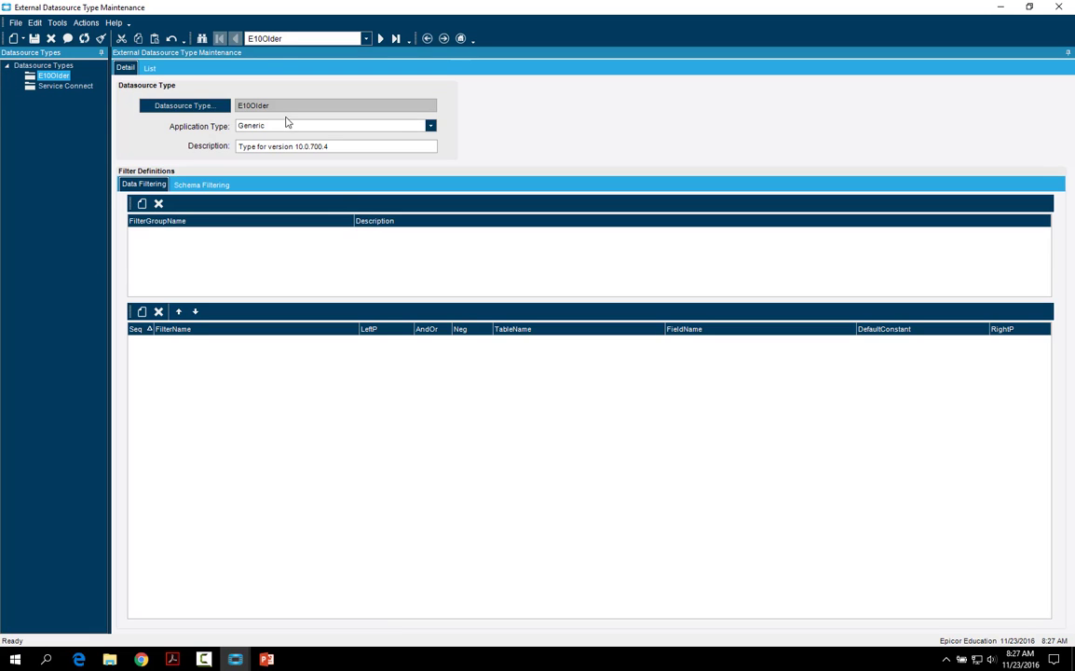
# Review the E10Older datasource type's application type options and its schema table and column filters
pyautogui.click(431, 128)
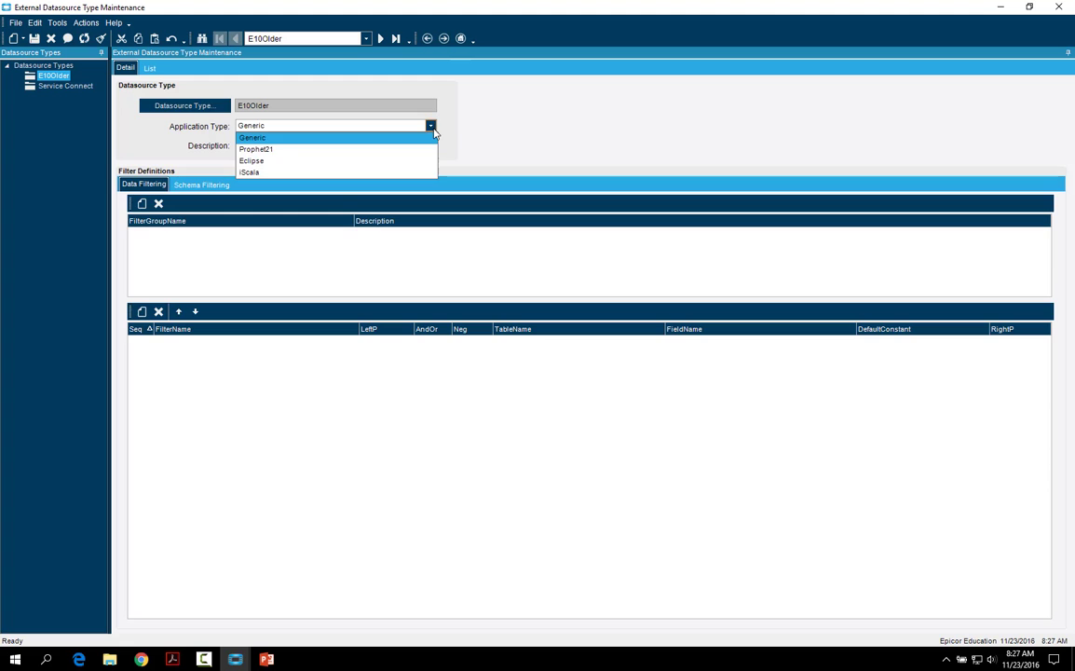
pyautogui.click(434, 133)
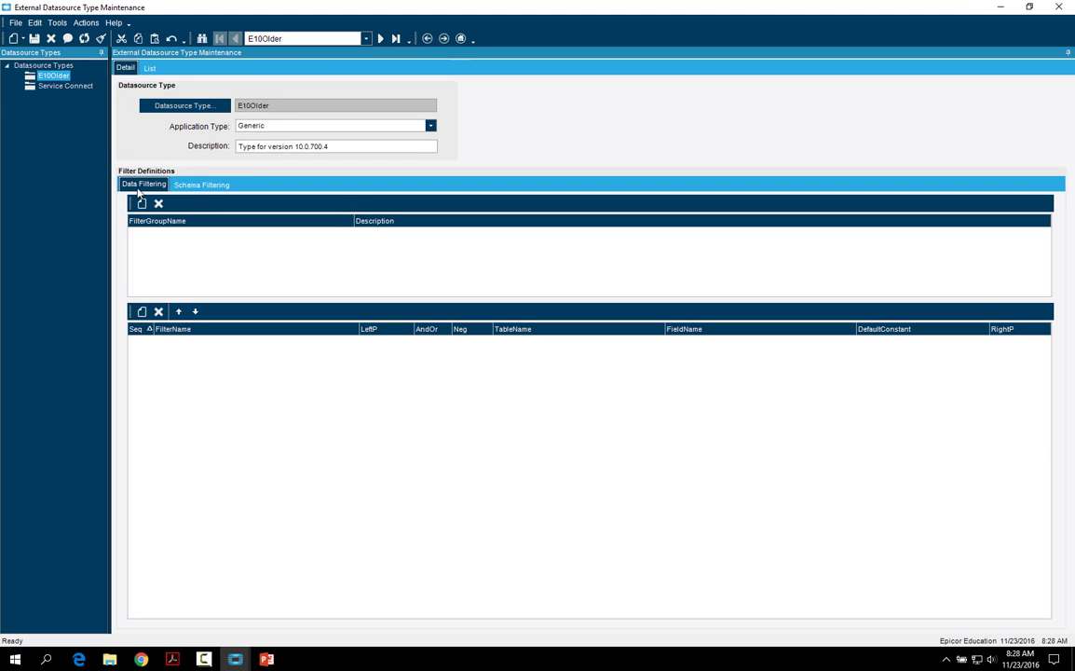
pyautogui.click(201, 184)
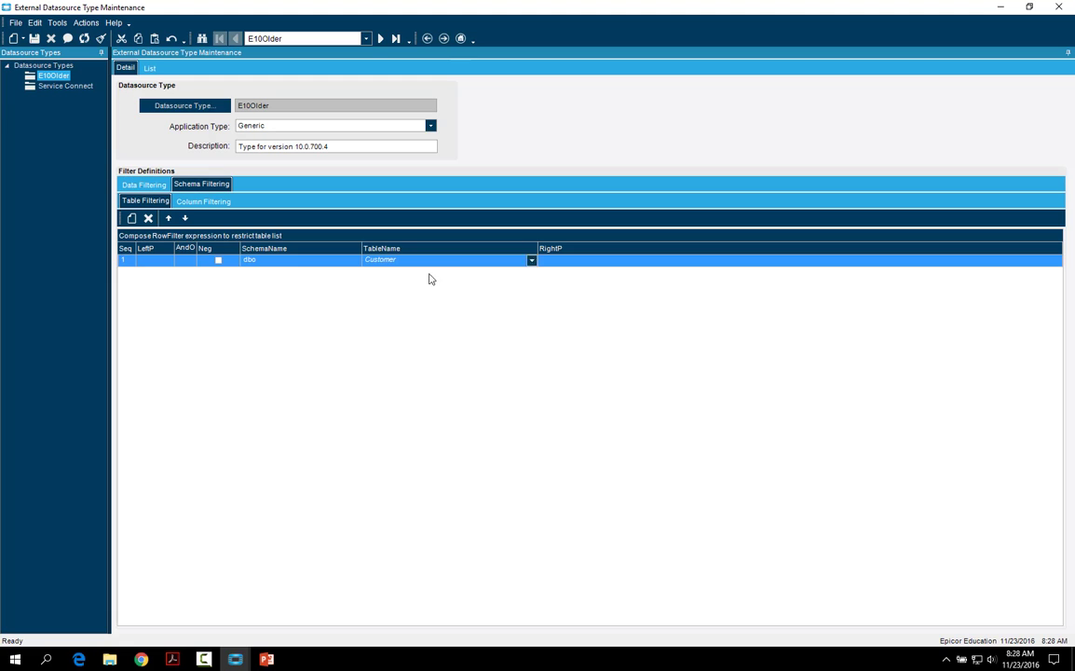
pyautogui.moveTo(393, 267)
pyautogui.click(201, 201)
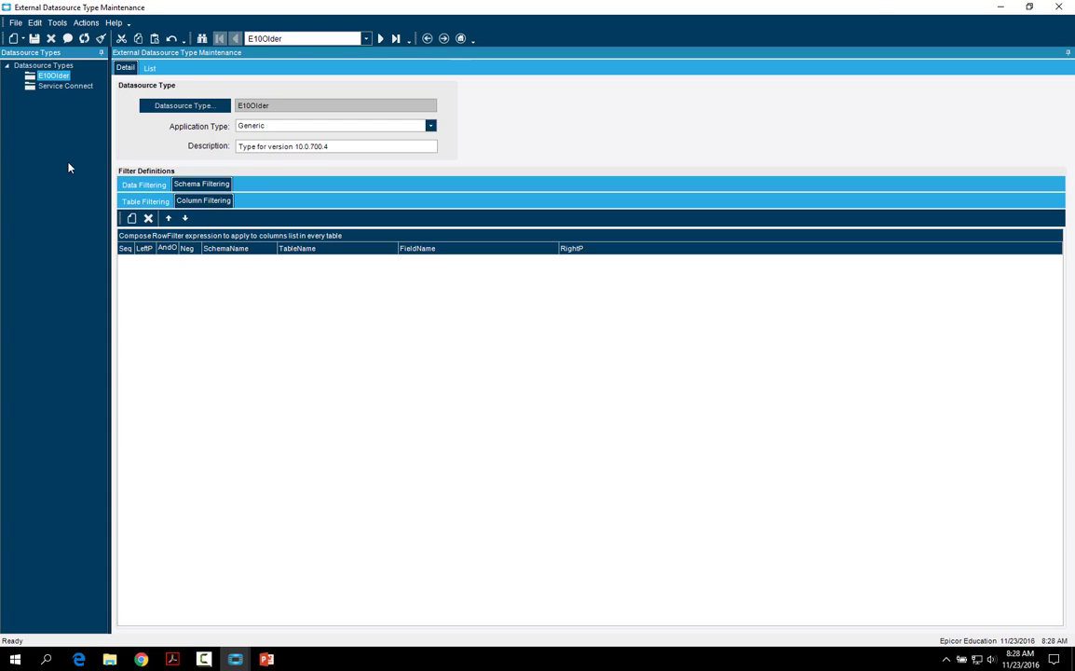
# Review the Service Connect datasource type's data, column and table filters, and close External Datasource Type Maintenance
pyautogui.click(65, 86)
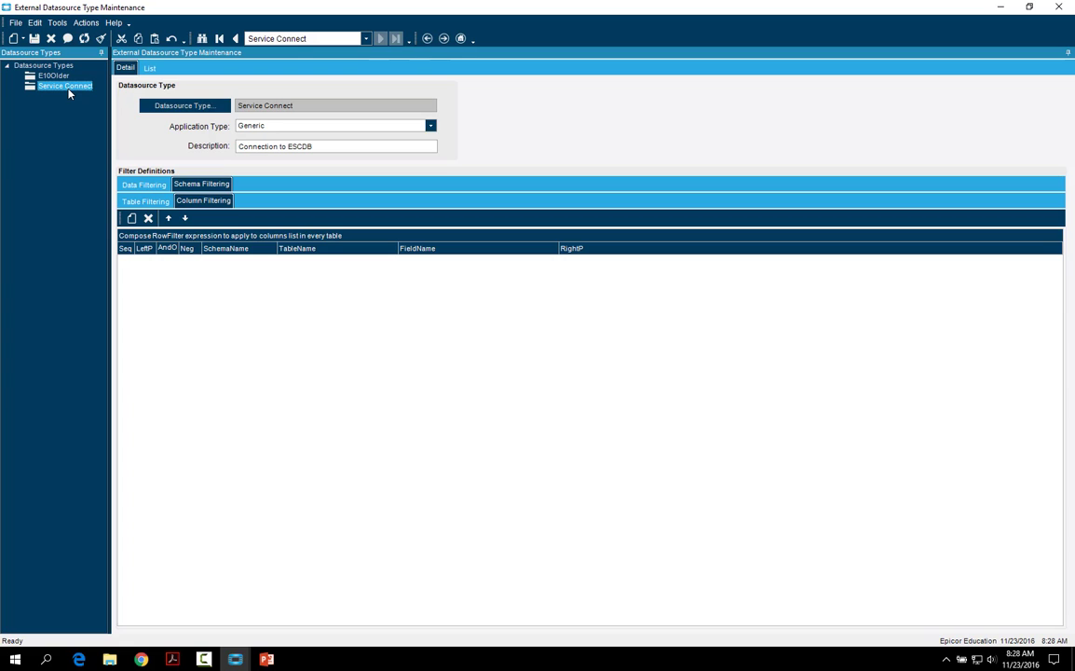
pyautogui.click(126, 180)
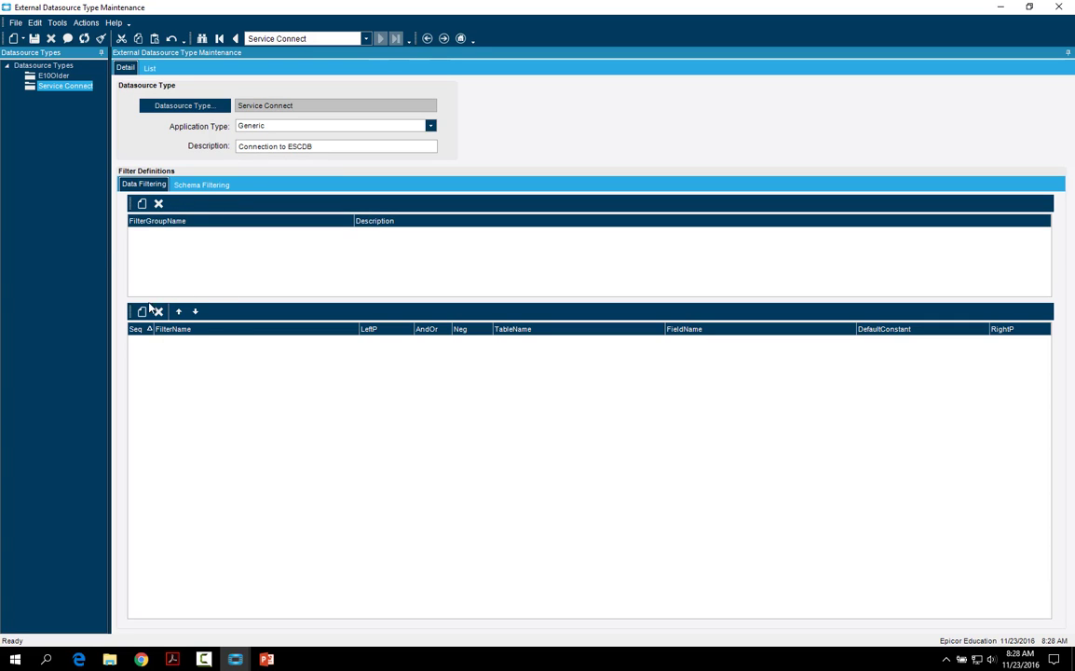
pyautogui.click(201, 184)
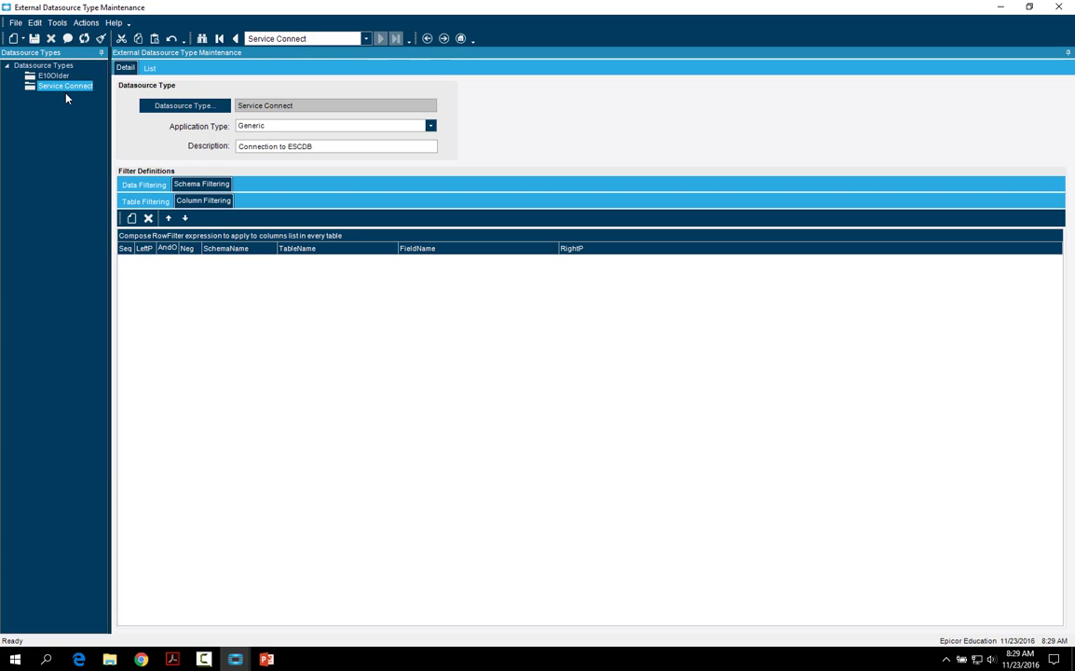
pyautogui.click(147, 186)
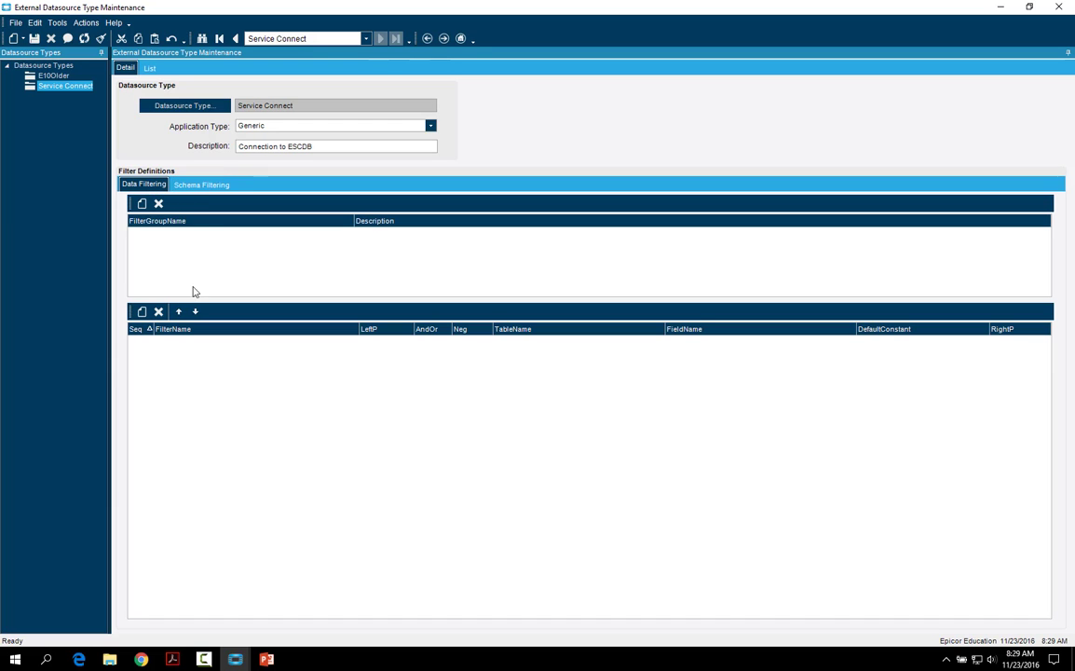
pyautogui.click(202, 185)
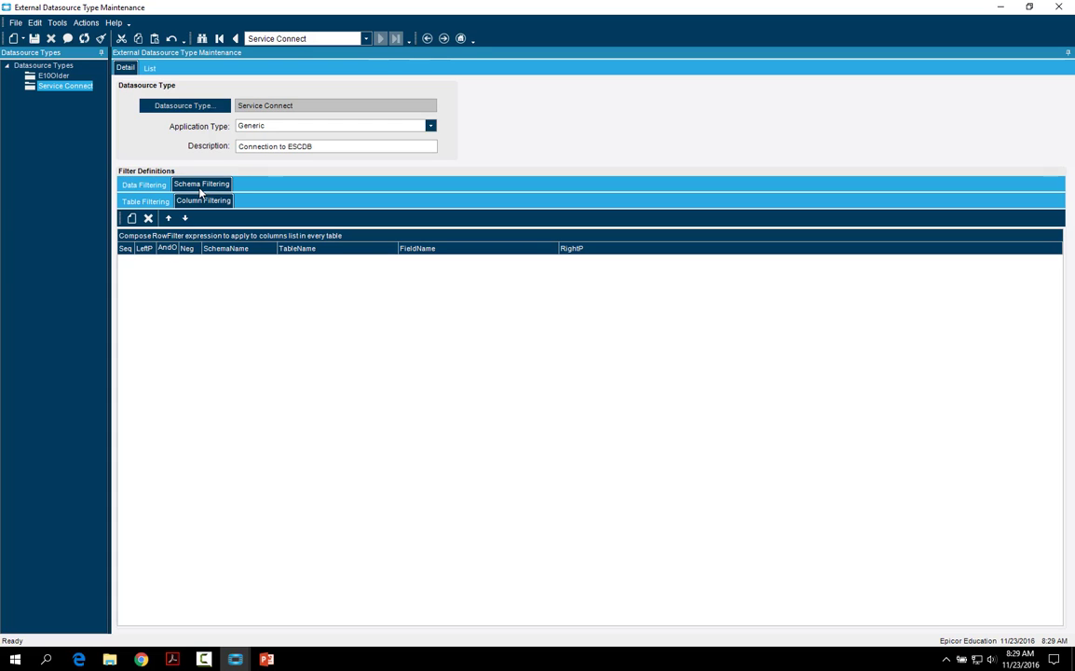
pyautogui.click(149, 201)
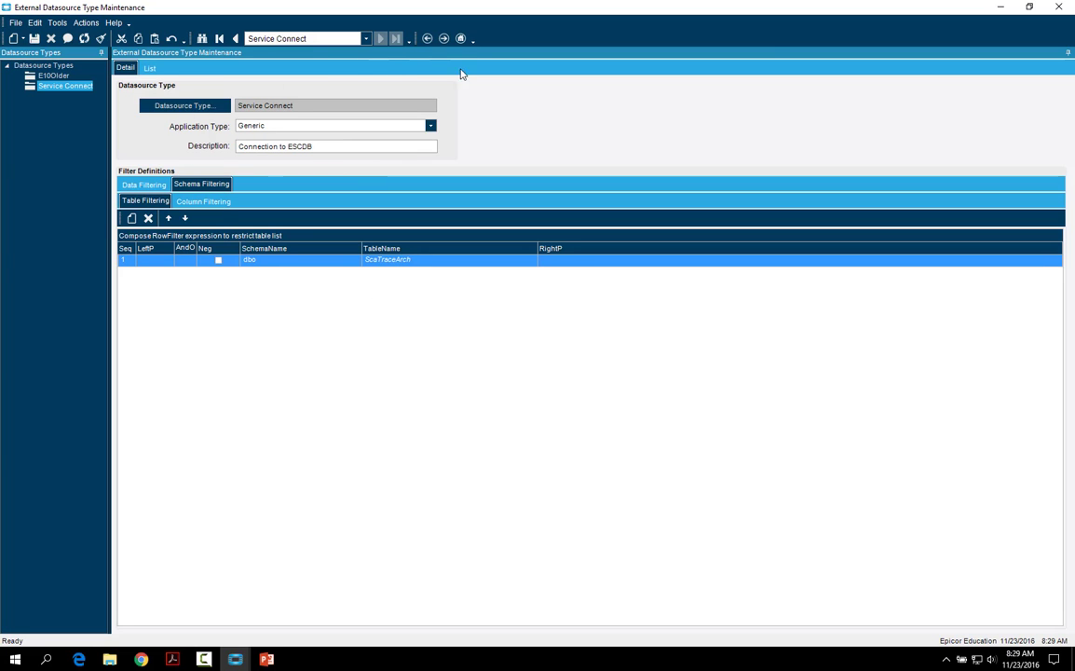
pyautogui.click(1058, 7)
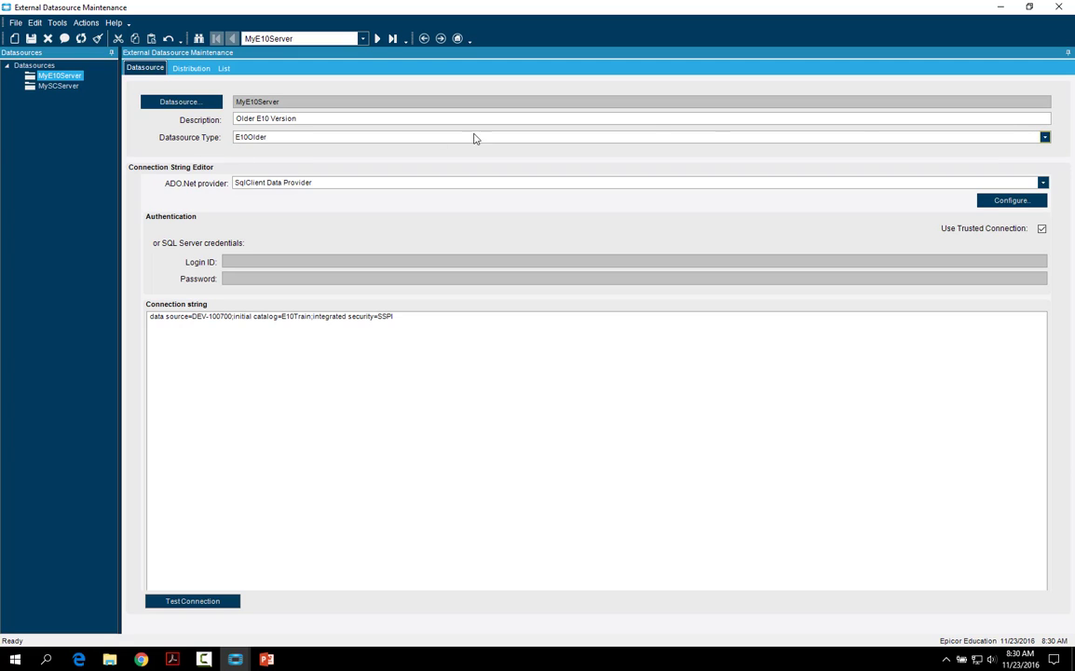
# Review the datasource type and ADO.Net provider options for MyE10Server, keeping E10Older and SqlClient Data Provider
pyautogui.click(1044, 138)
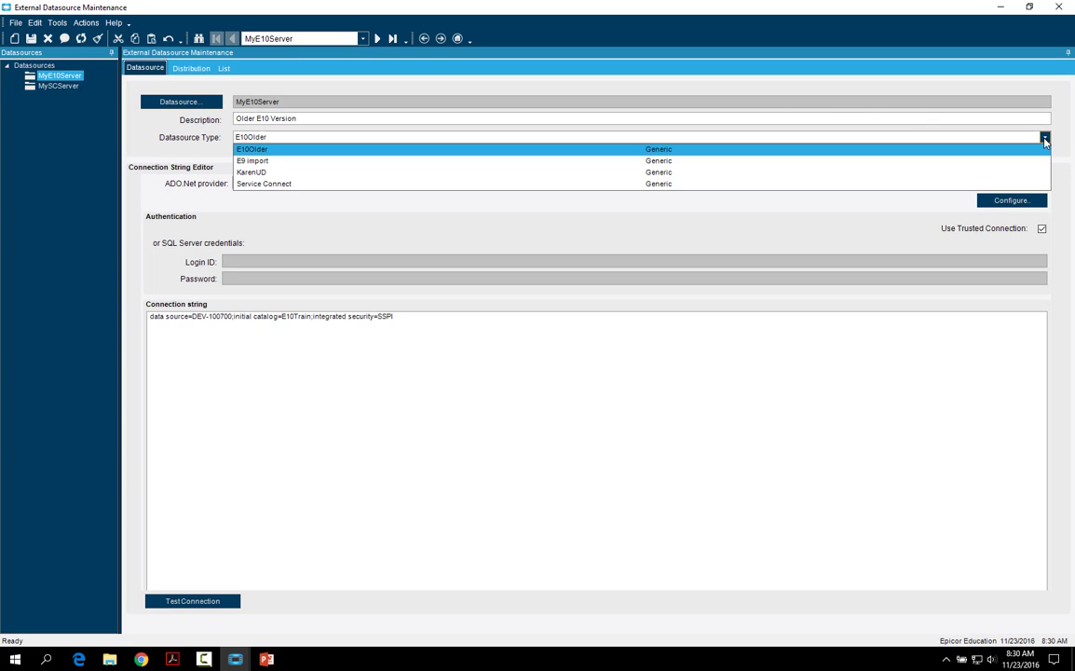
pyautogui.click(1044, 138)
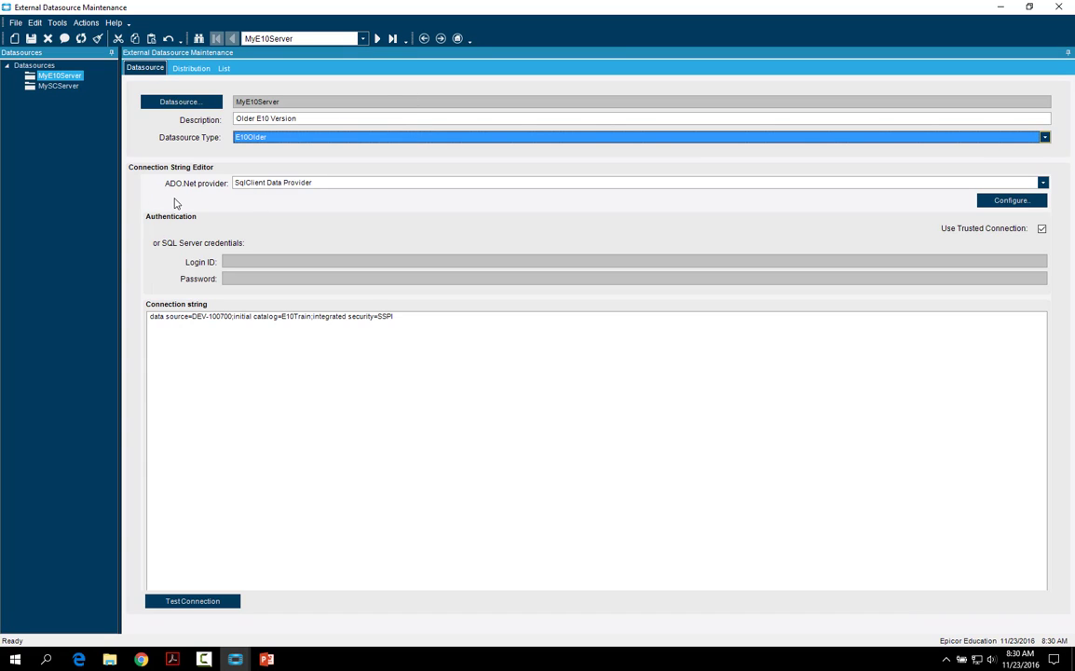
pyautogui.click(1043, 184)
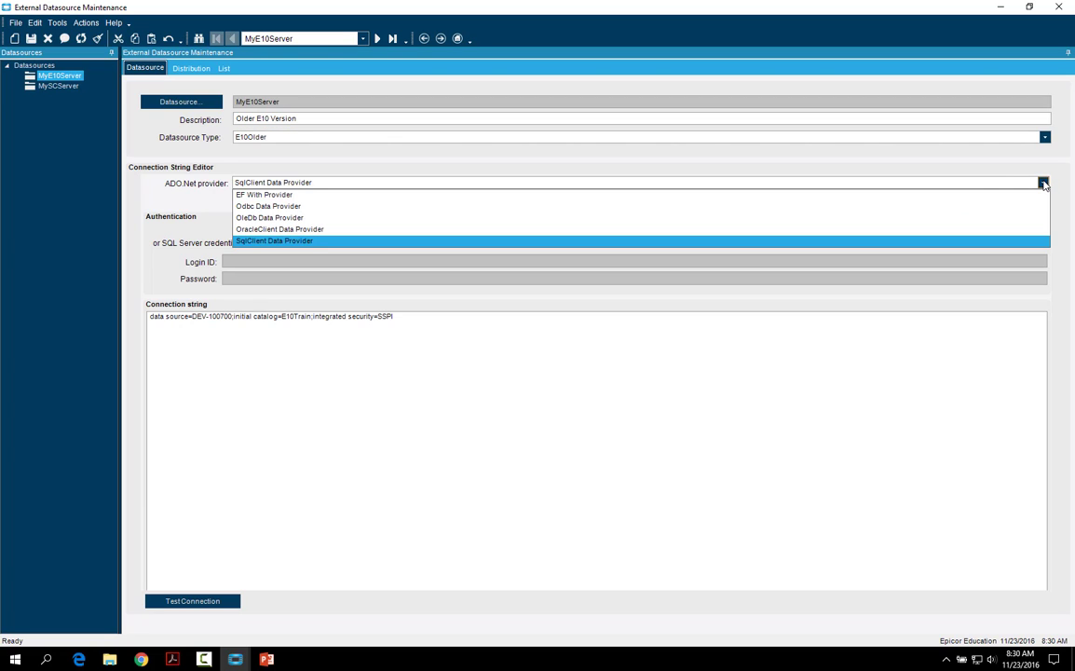
pyautogui.click(267, 243)
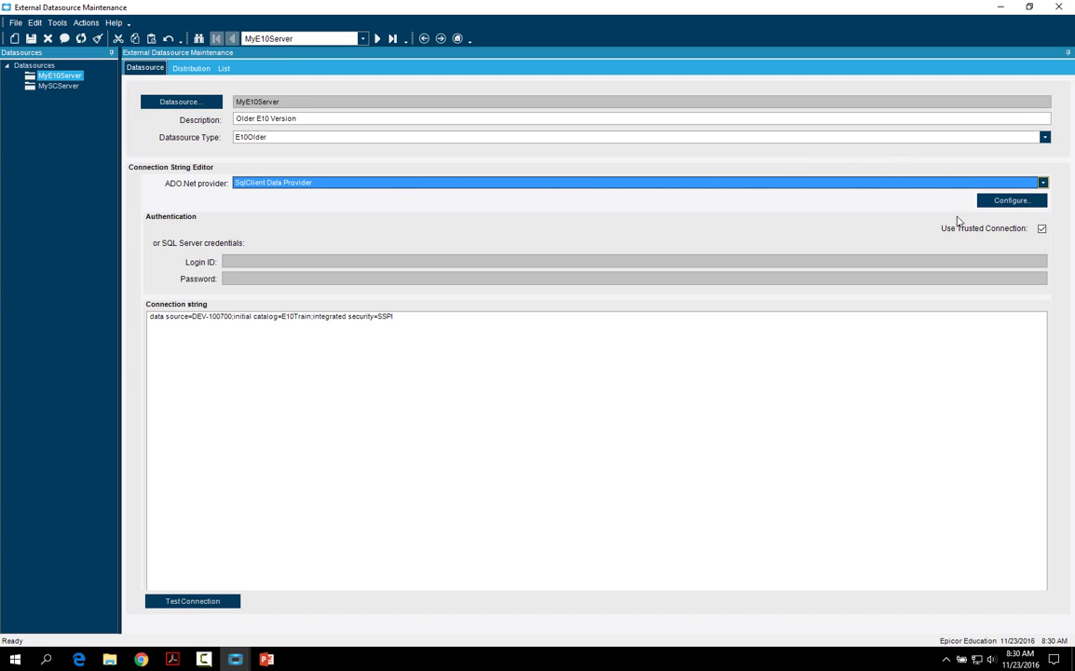
# Test the MyE10Server connection from its MSSQL connection parameters, accept them, and test it again from the datasource record
pyautogui.click(1009, 202)
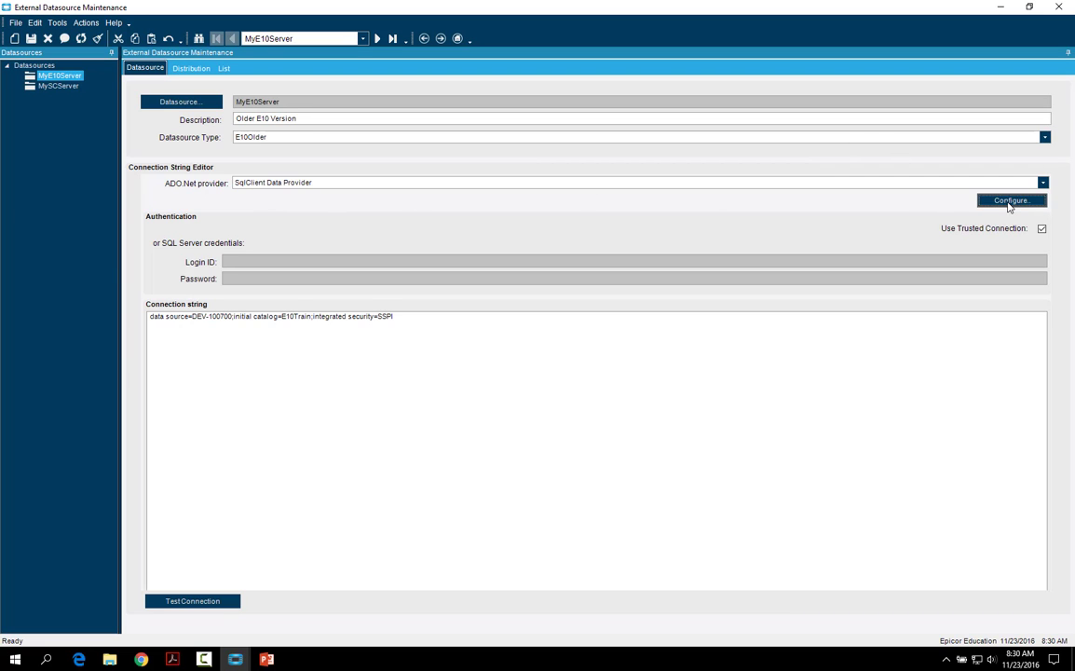
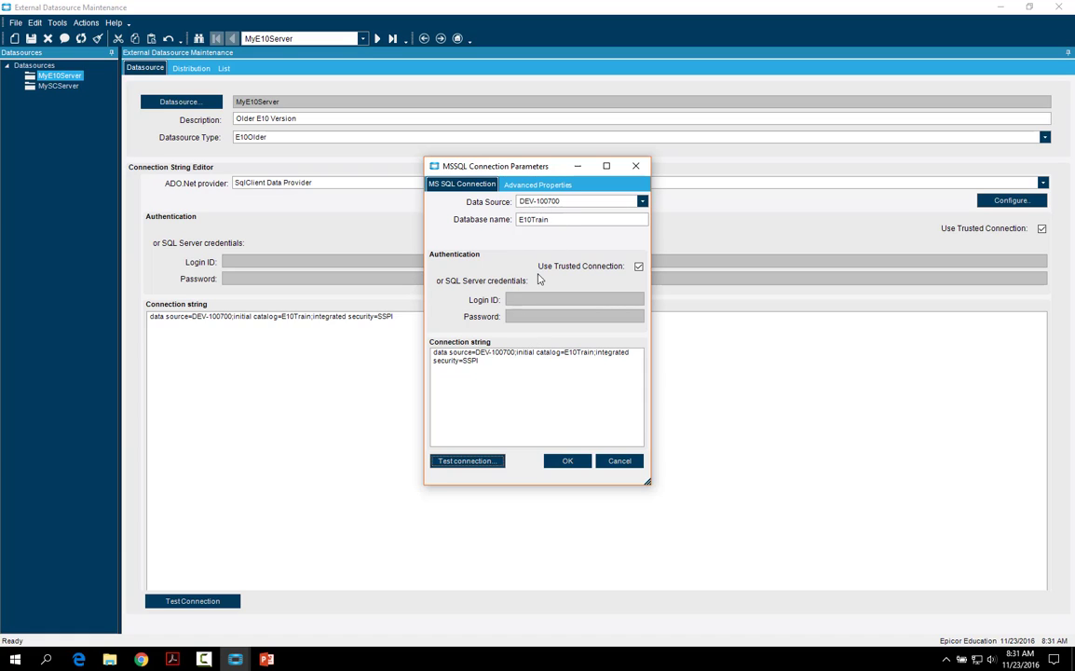
pyautogui.click(471, 463)
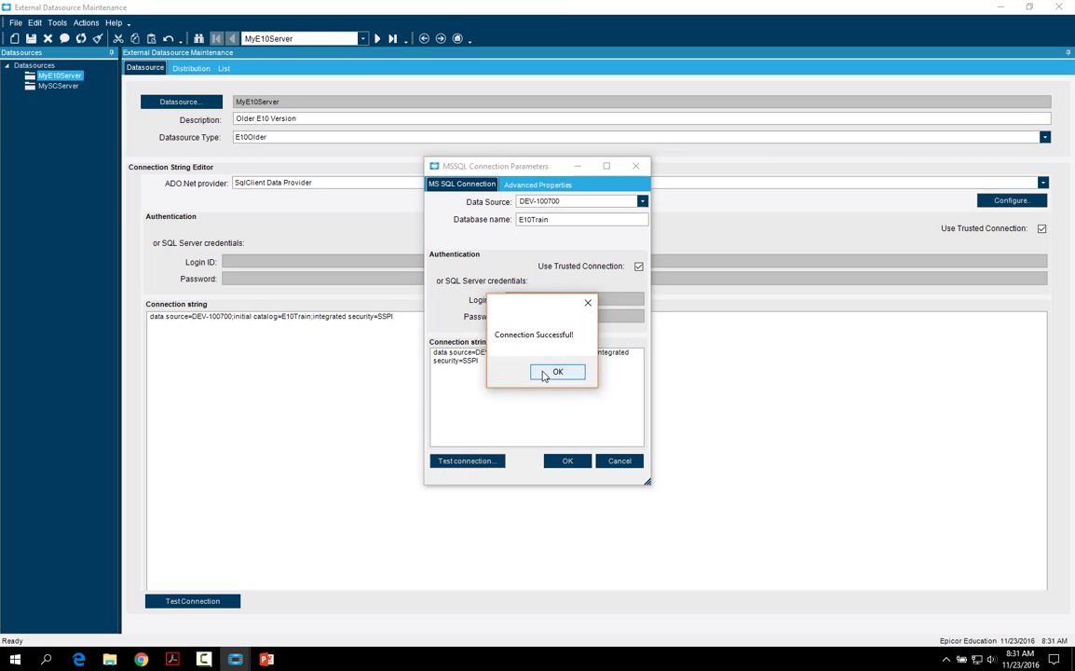
pyautogui.click(544, 373)
pyautogui.rightClick(543, 376)
pyautogui.click(512, 372)
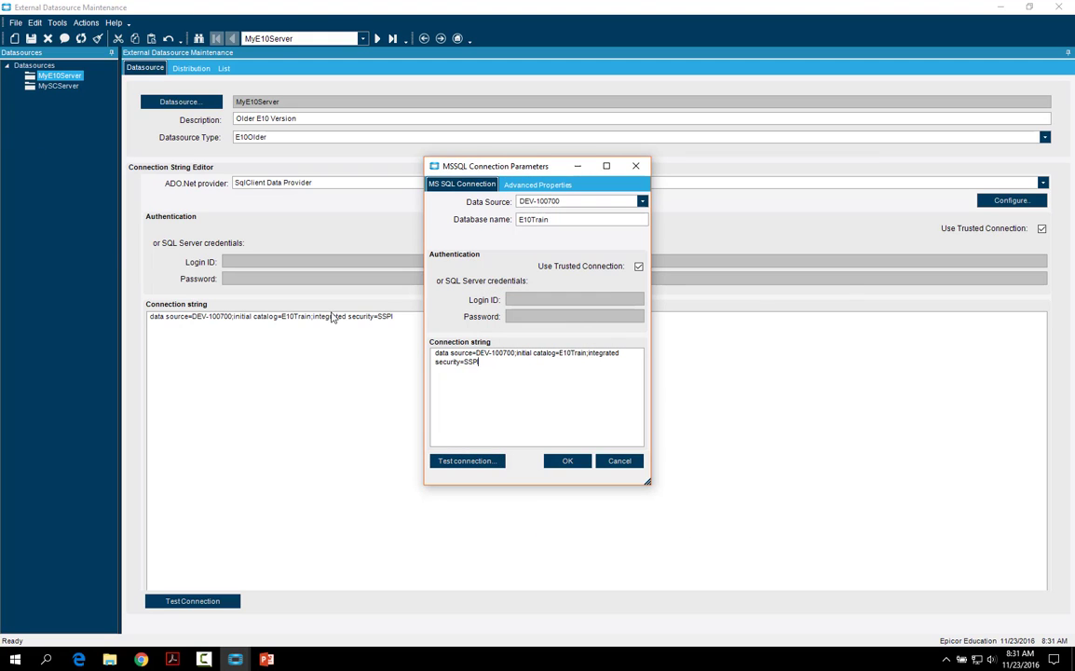
pyautogui.click(565, 461)
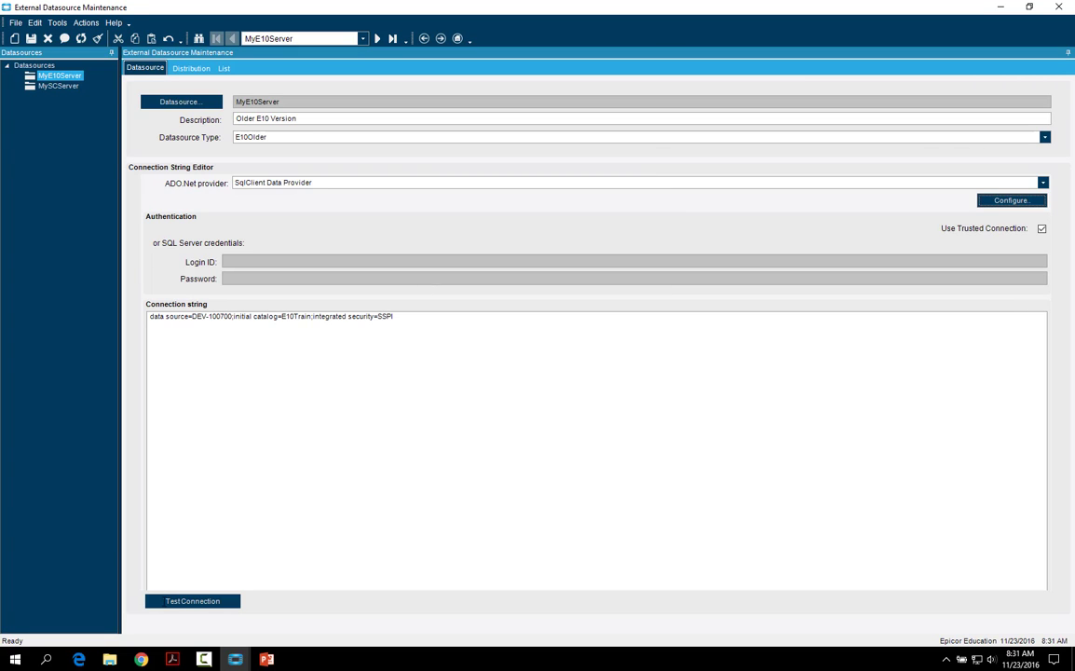
pyautogui.click(183, 602)
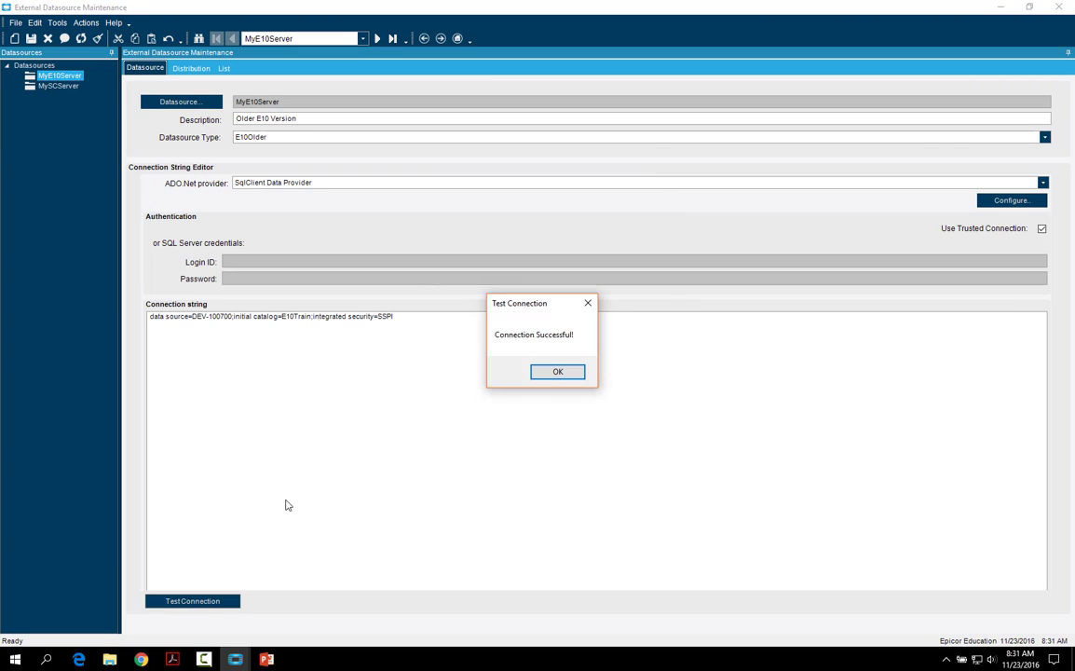
pyautogui.click(556, 374)
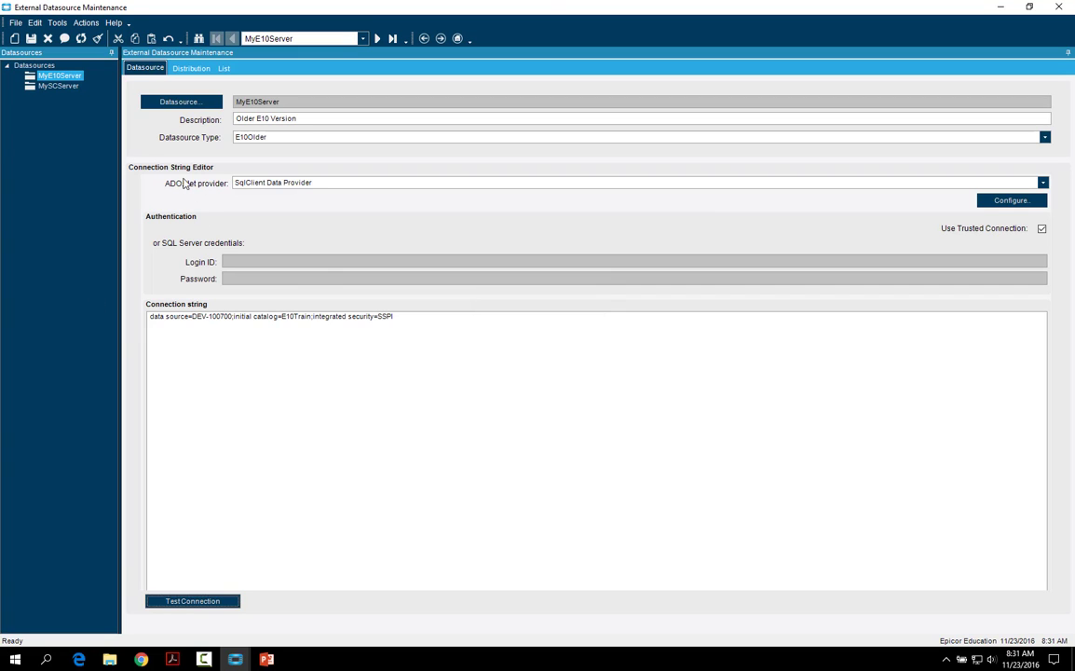
# Test the MySCServer connection from its connection parameters and from the datasource record, and close External Datasource Maintenance without saving
pyautogui.click(52, 86)
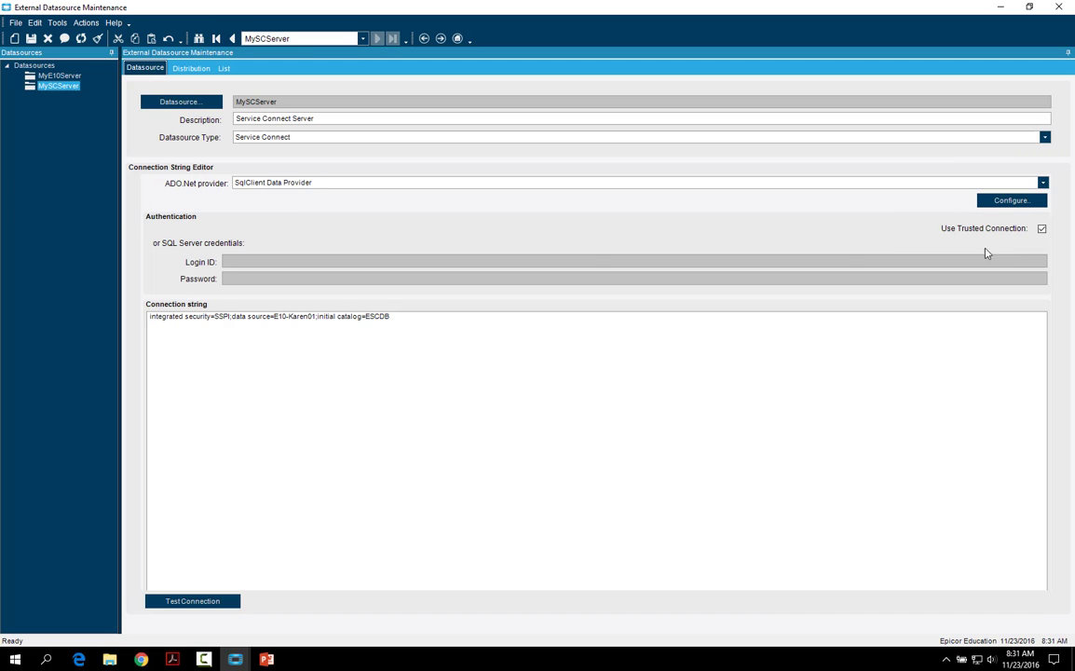
pyautogui.click(1010, 201)
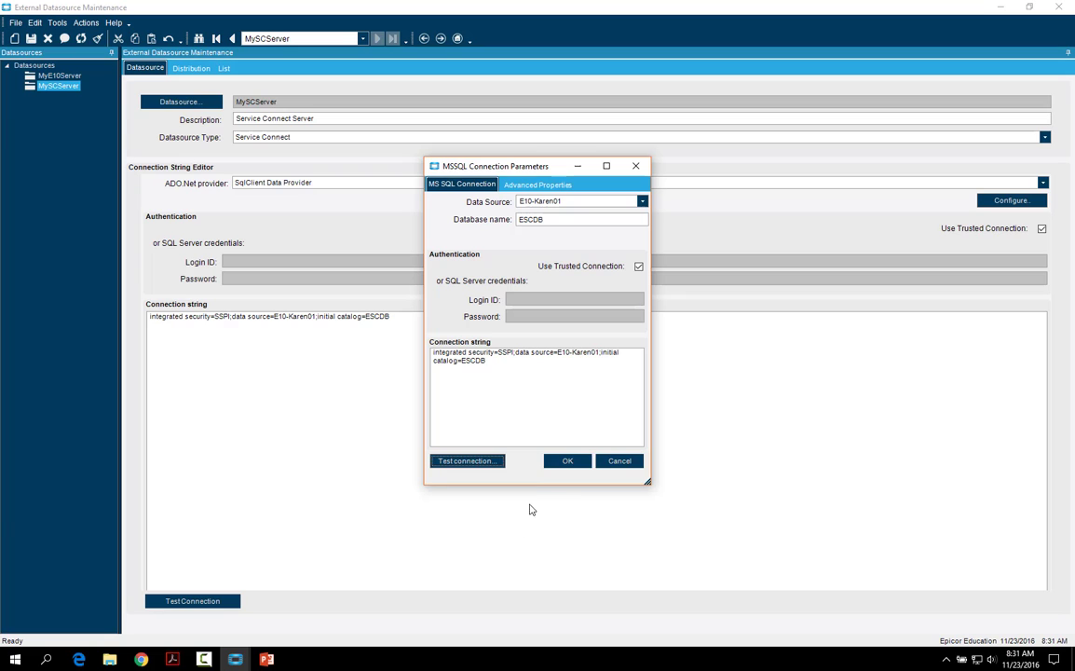
pyautogui.click(481, 462)
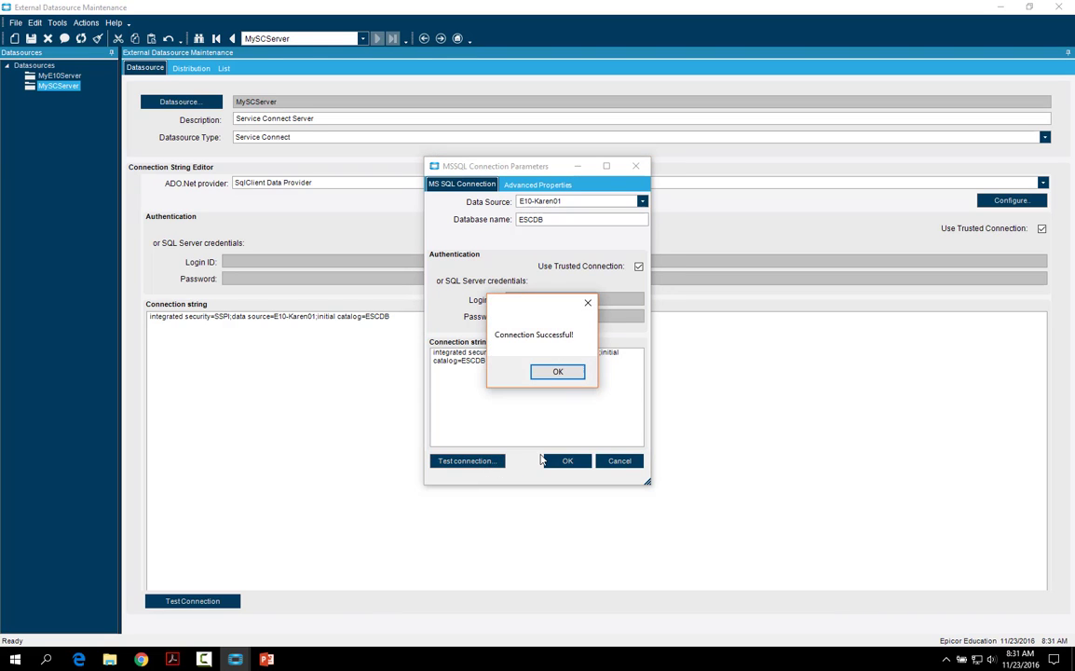
pyautogui.click(558, 373)
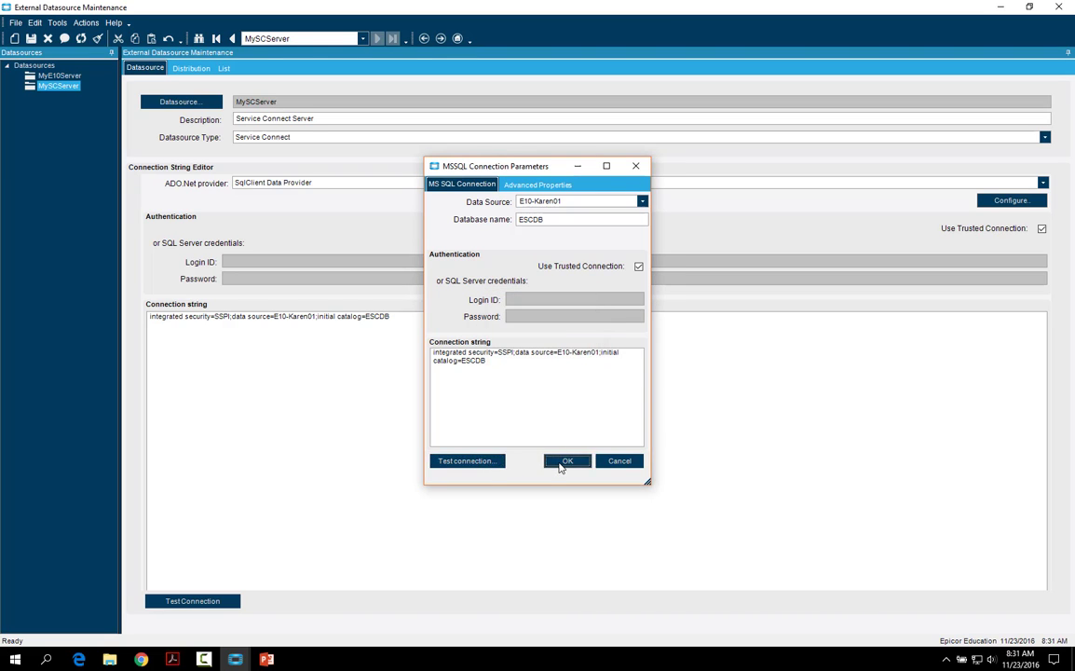
pyautogui.click(560, 461)
pyautogui.click(190, 603)
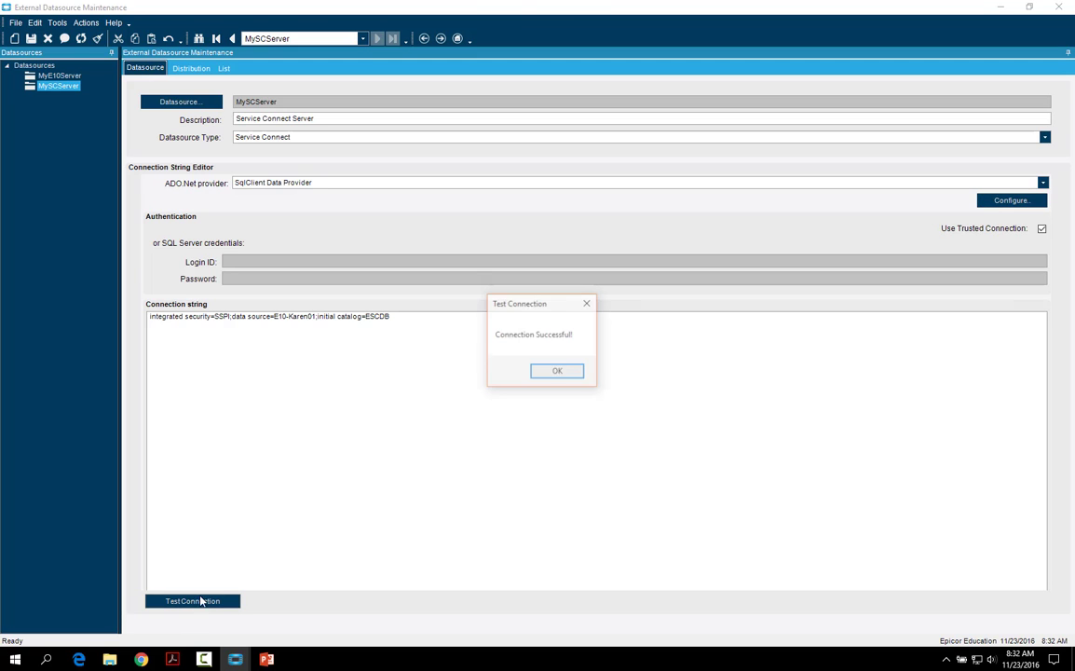
pyautogui.click(545, 373)
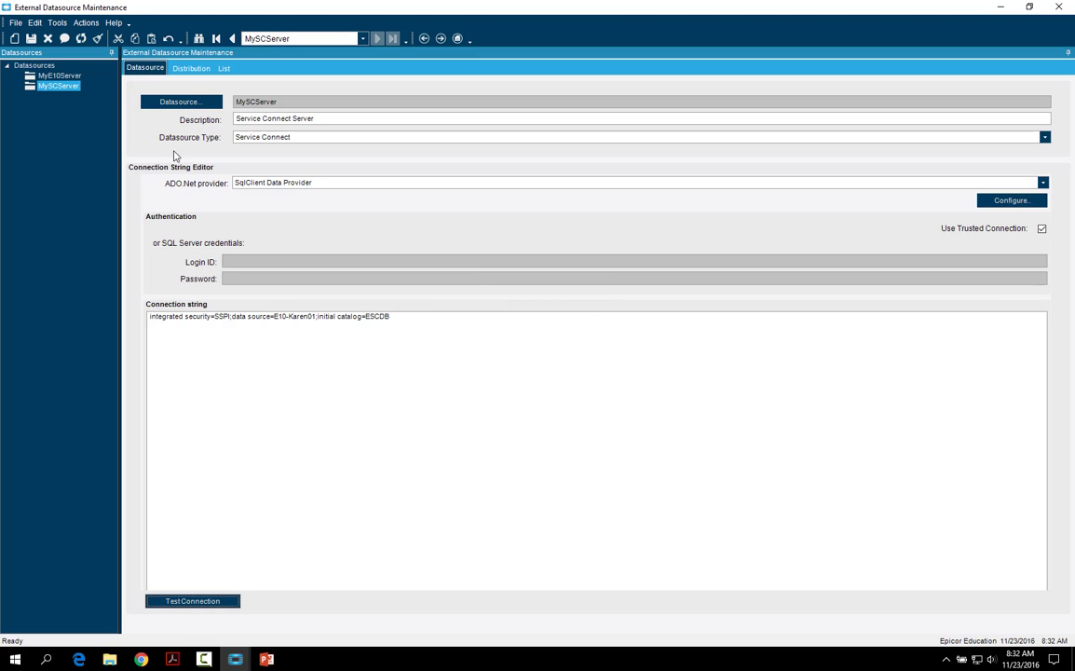
pyautogui.click(1058, 7)
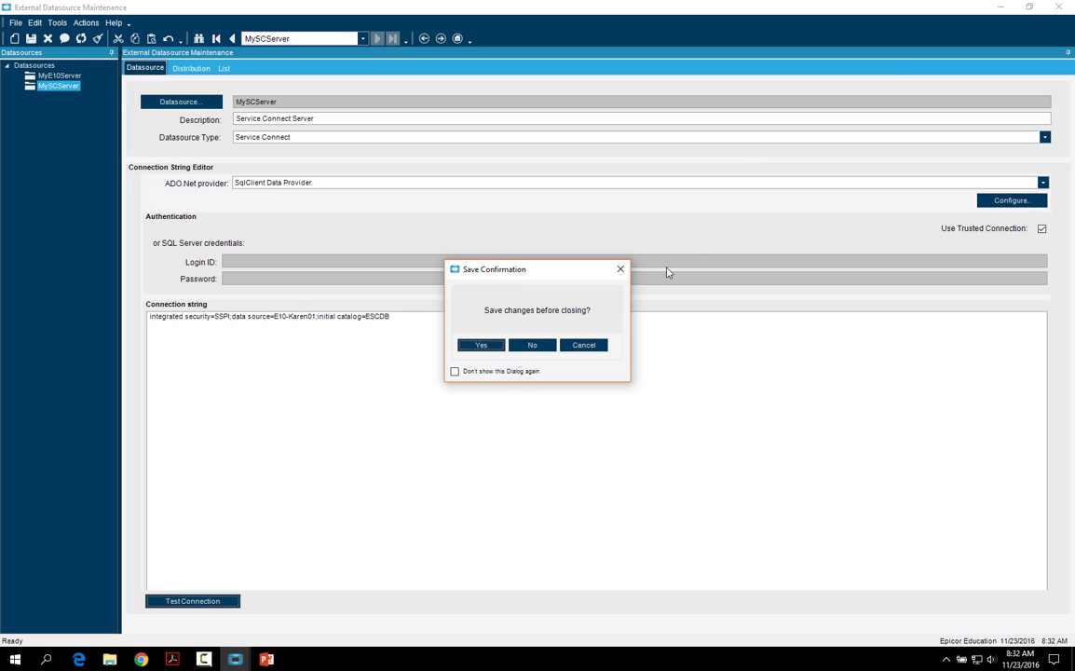
pyautogui.click(532, 345)
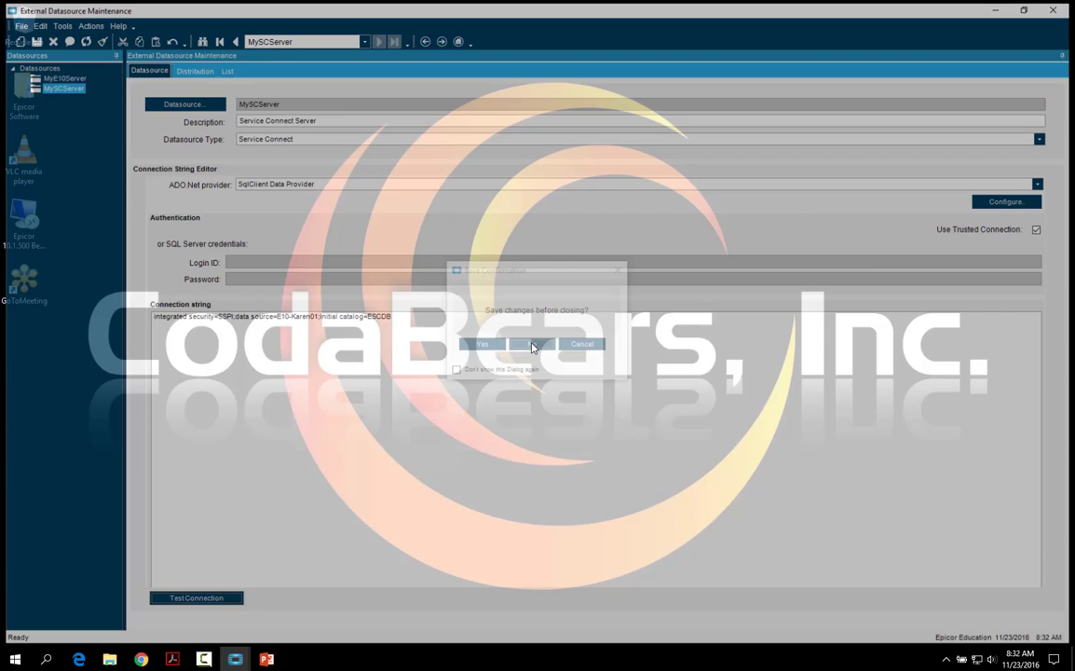
# Bring up External Datasource Metadata Maintenance for E10Older and choose MyE10Server as the sample datasource
pyautogui.click(235, 659)
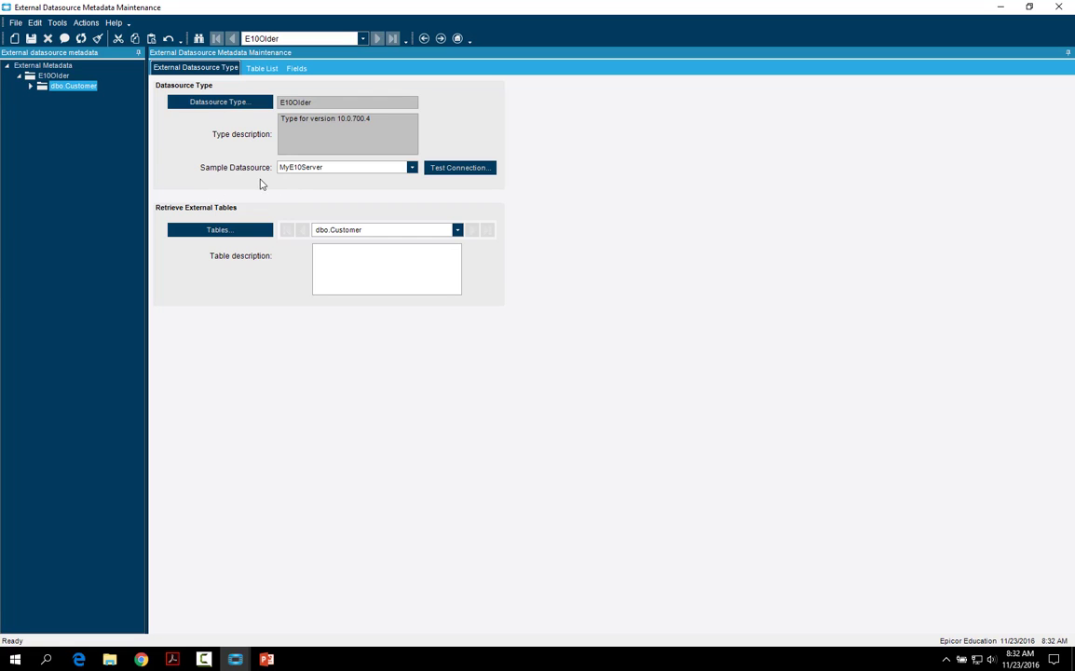
pyautogui.click(413, 167)
pyautogui.click(402, 176)
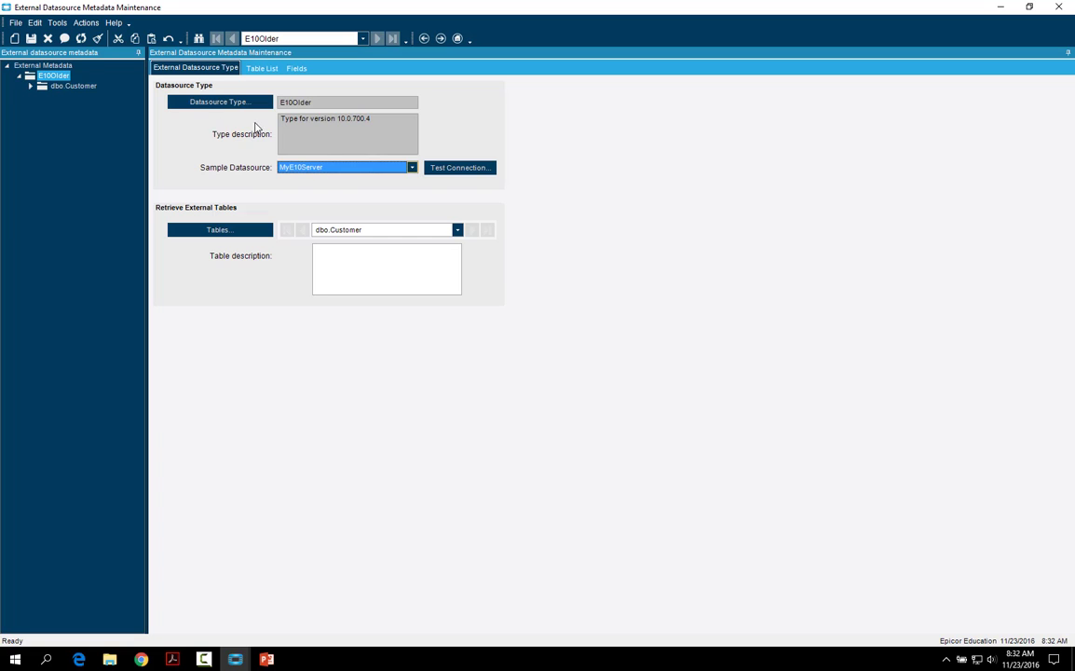
# Test the MyE10Server sample datasource connection and review the E10Older metadata's table list and Customer fields, closing the maintenance window when finished
pyautogui.click(457, 168)
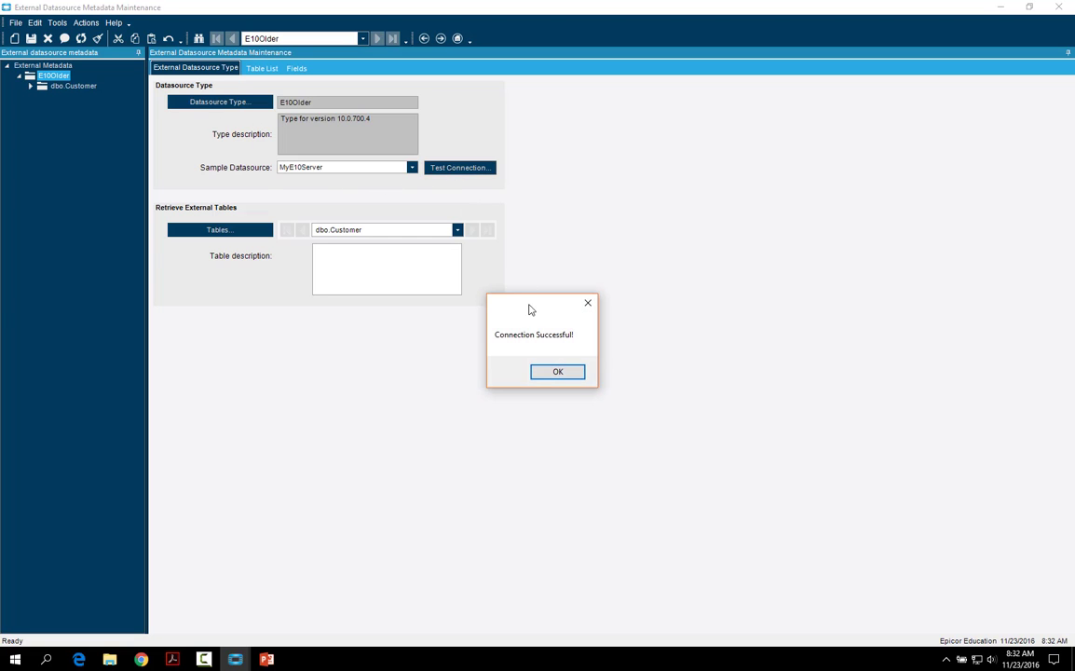
pyautogui.click(552, 371)
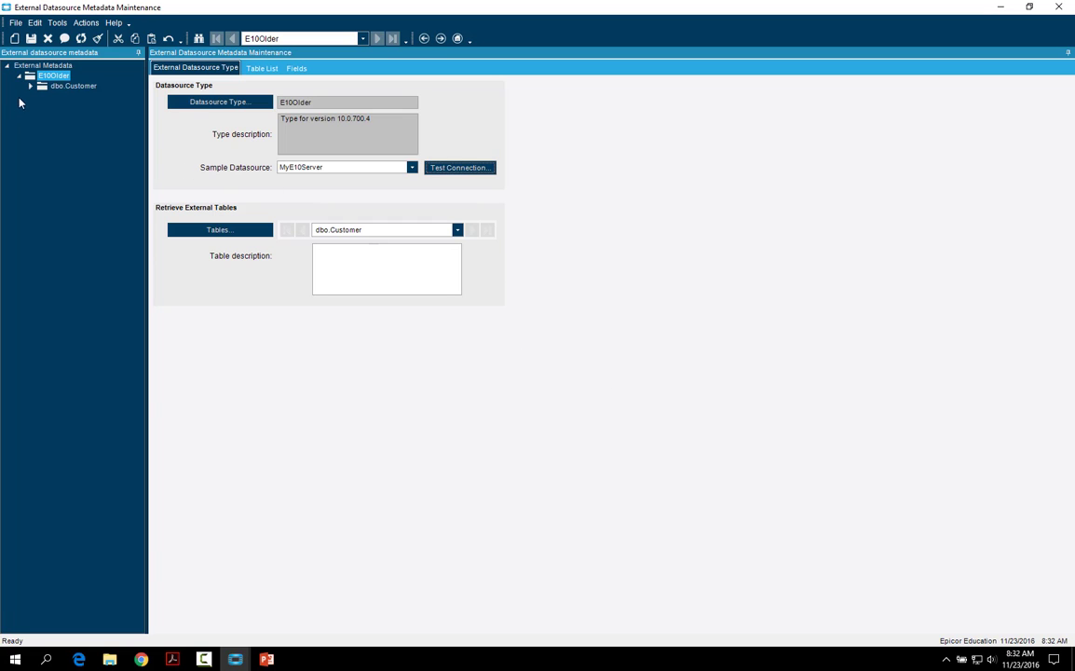
pyautogui.click(262, 69)
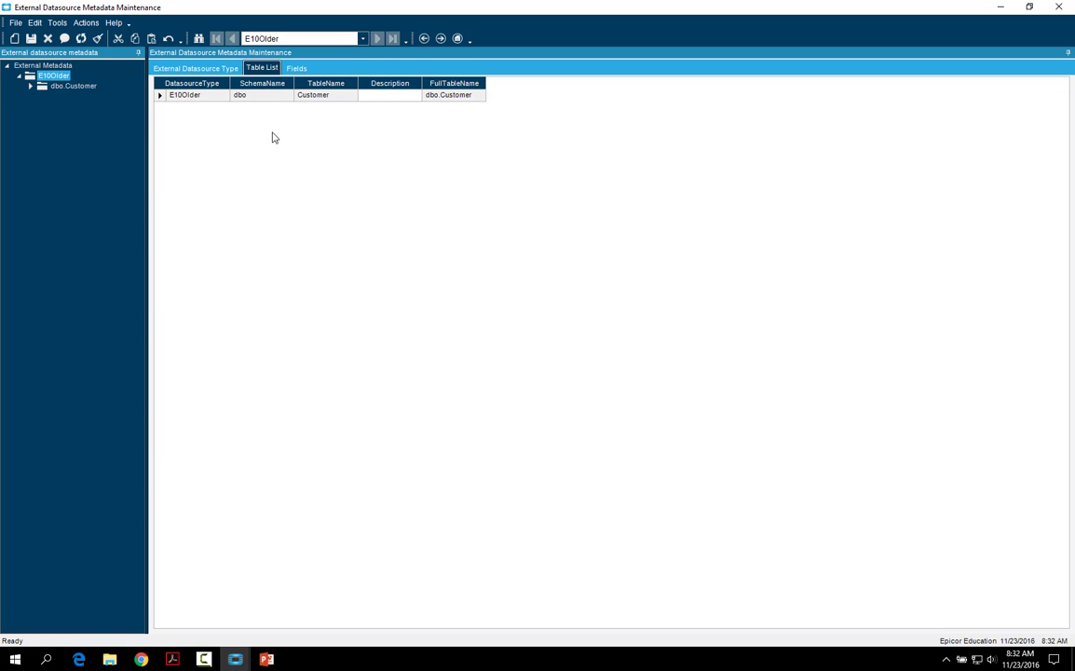
pyautogui.click(295, 68)
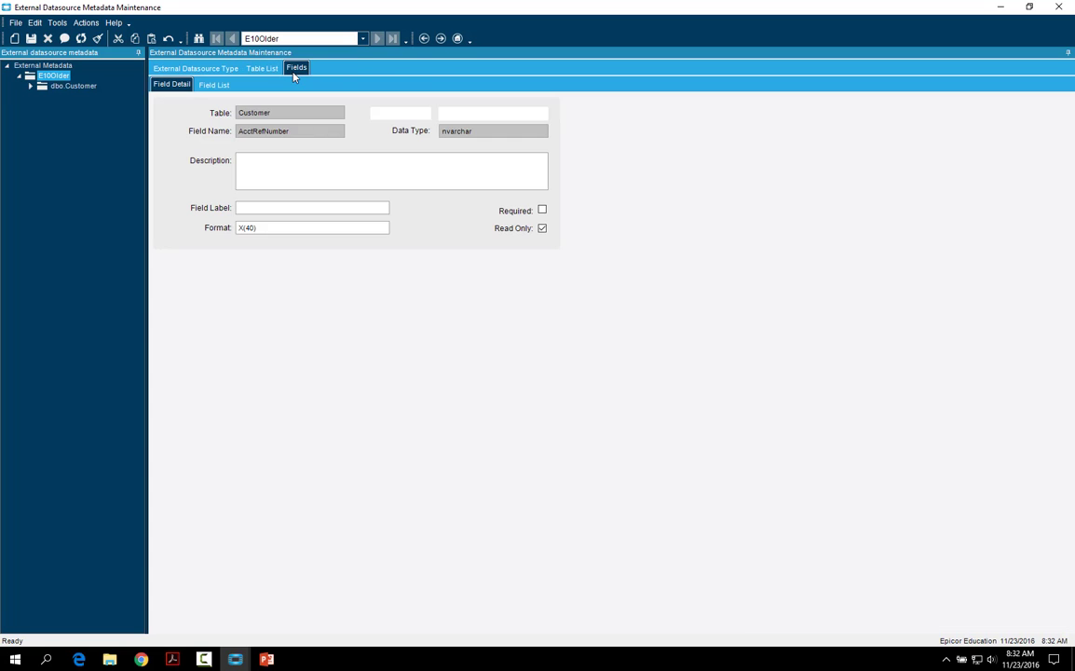
pyautogui.click(212, 84)
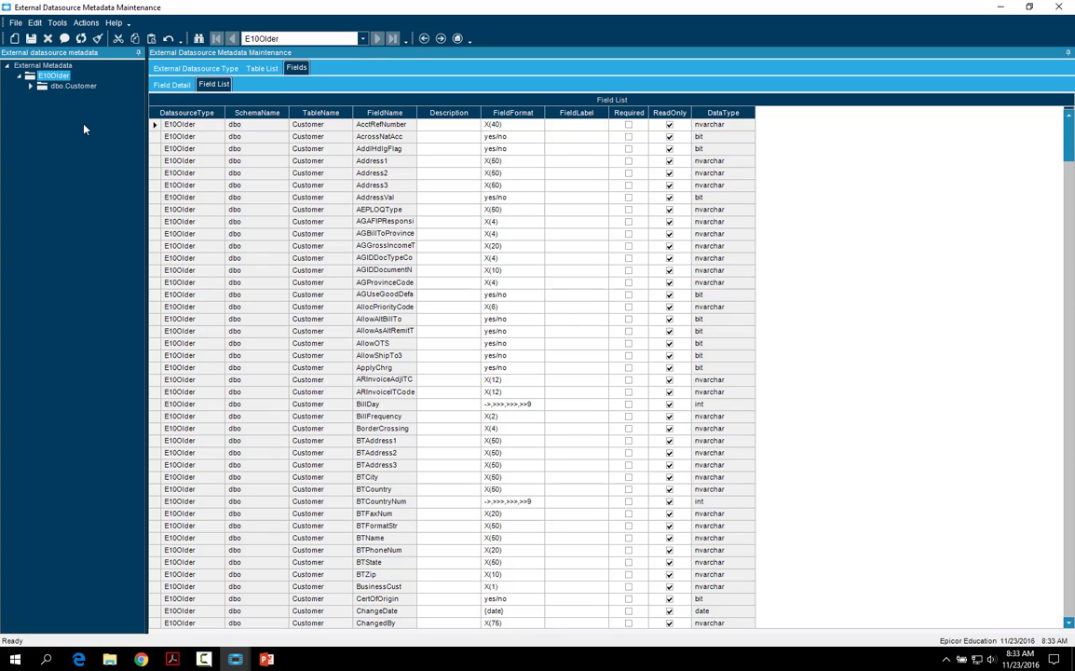
pyautogui.click(202, 70)
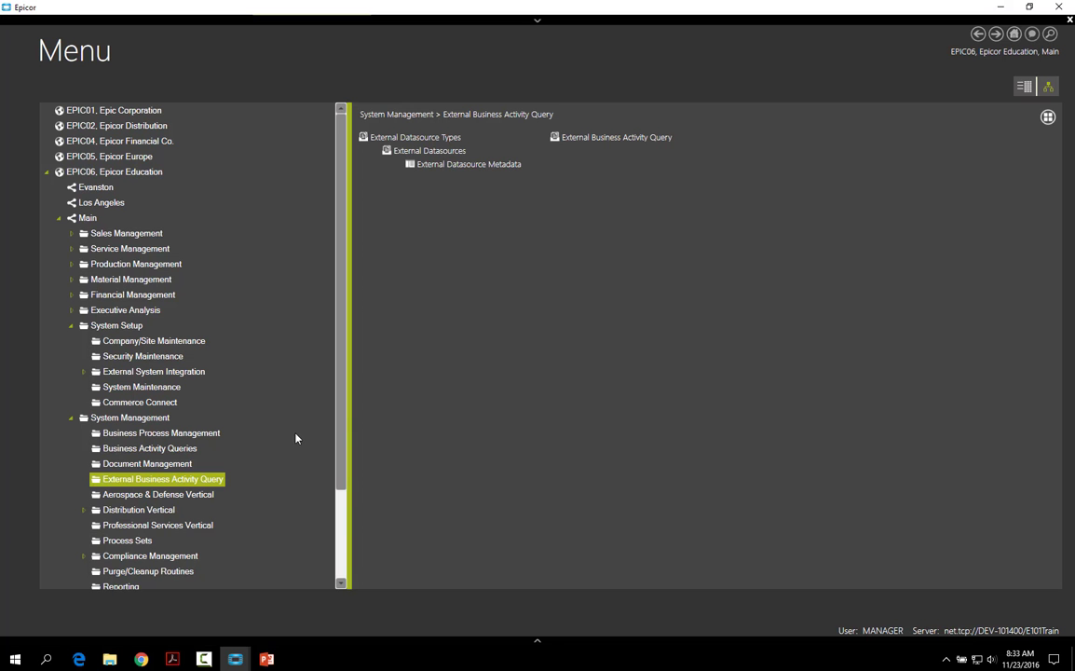
pyautogui.click(1058, 6)
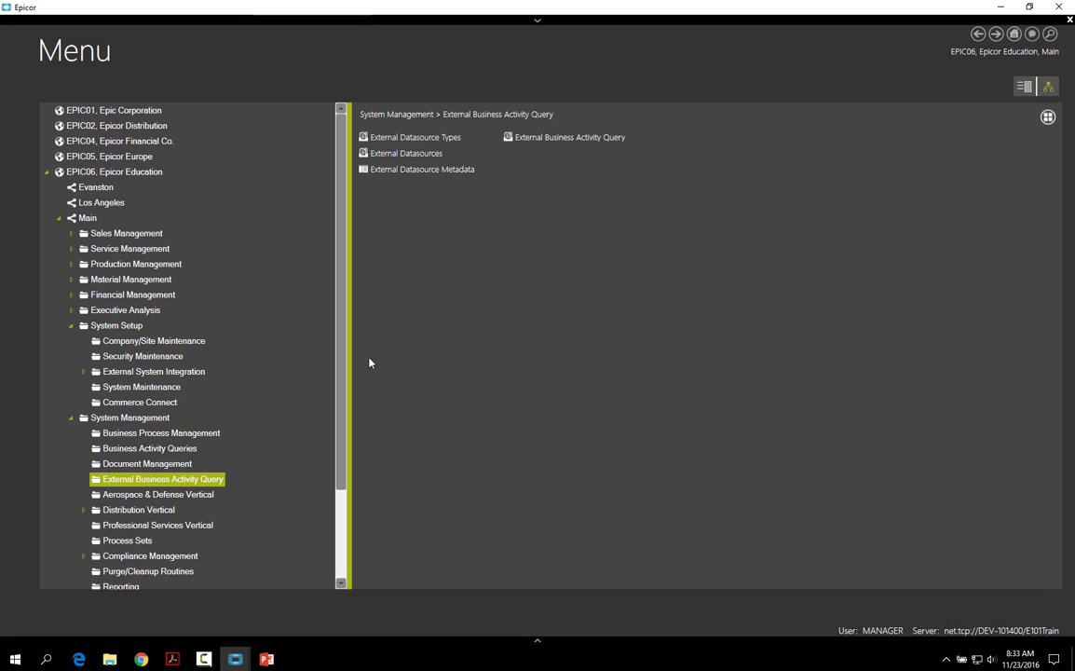
# Bring up the BAQ external datasource security settings for EPIC06 in Company Maintenance
pyautogui.moveTo(341, 420); pyautogui.dragTo(330, 510)
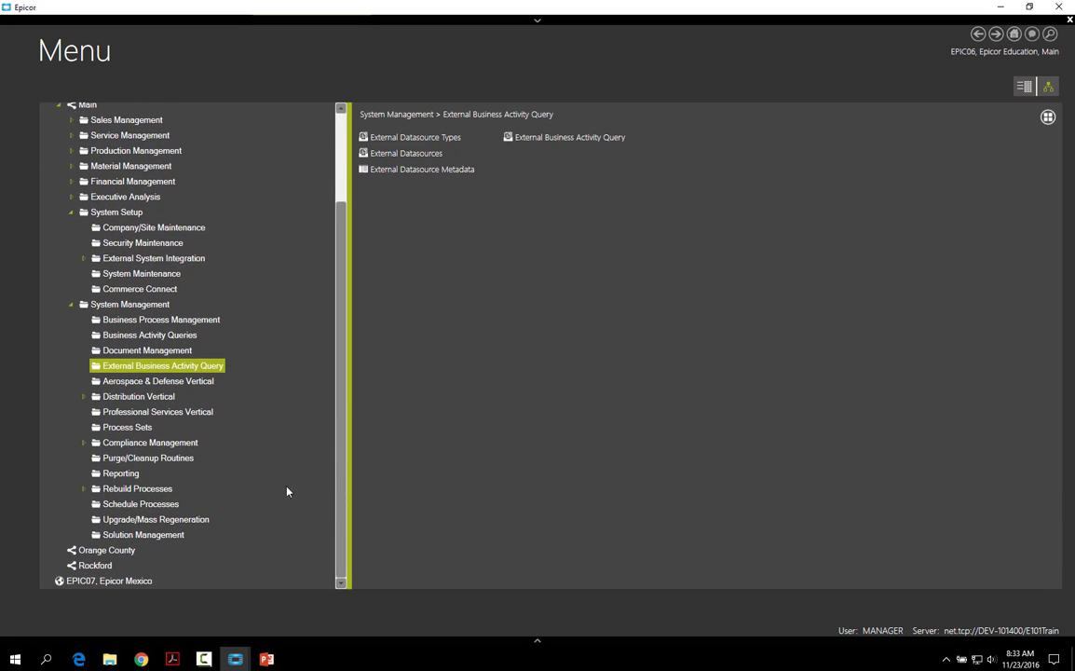
pyautogui.click(160, 233)
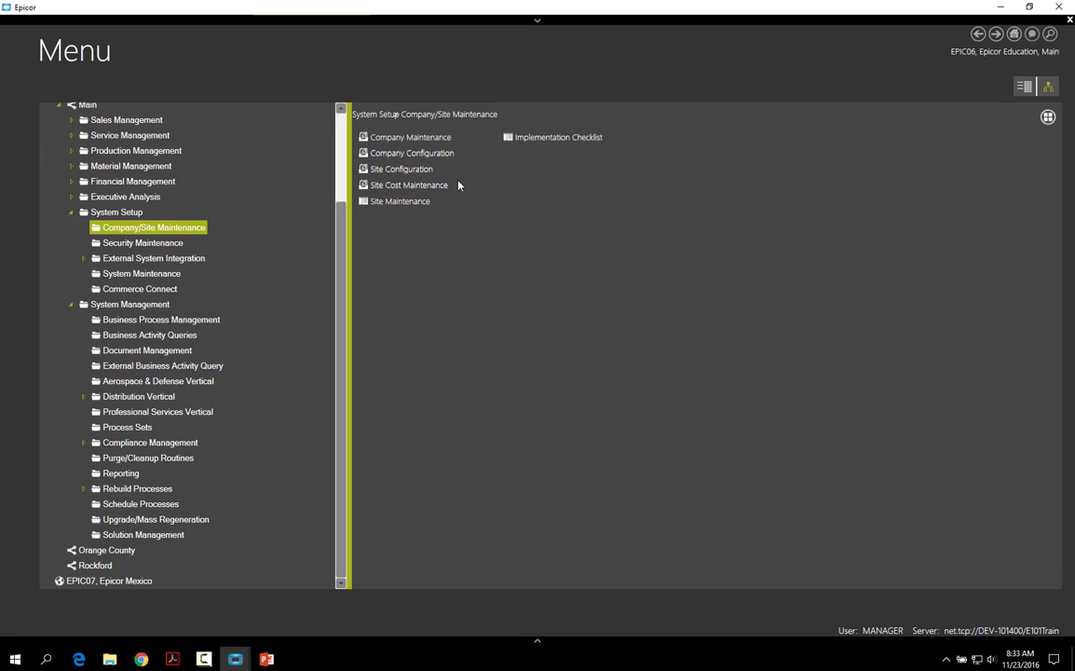
pyautogui.click(424, 138)
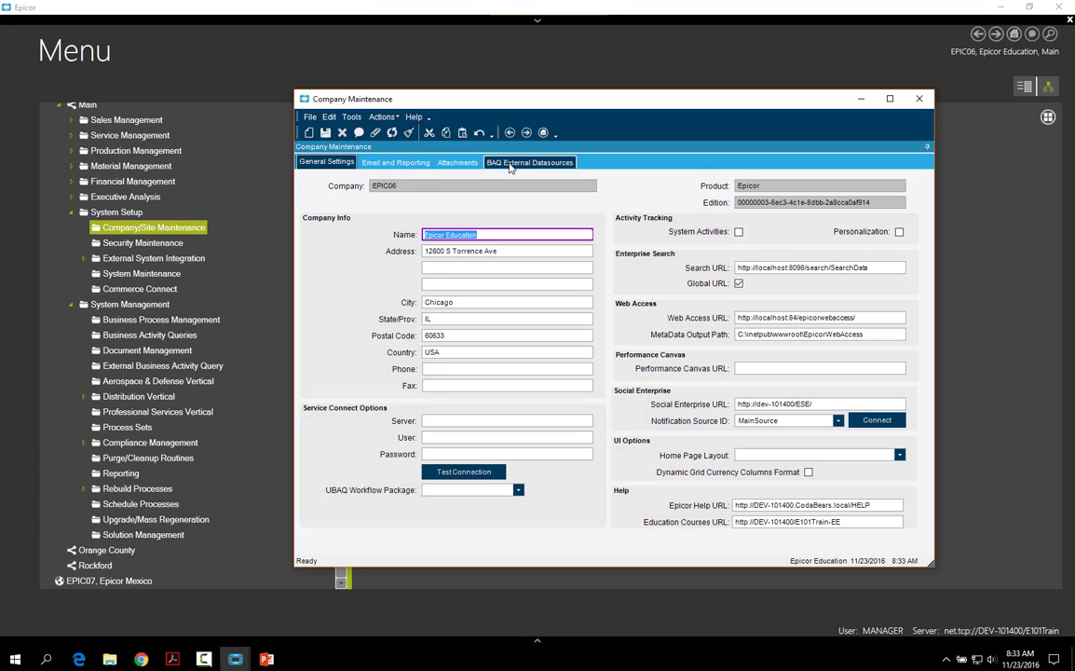
pyautogui.click(509, 164)
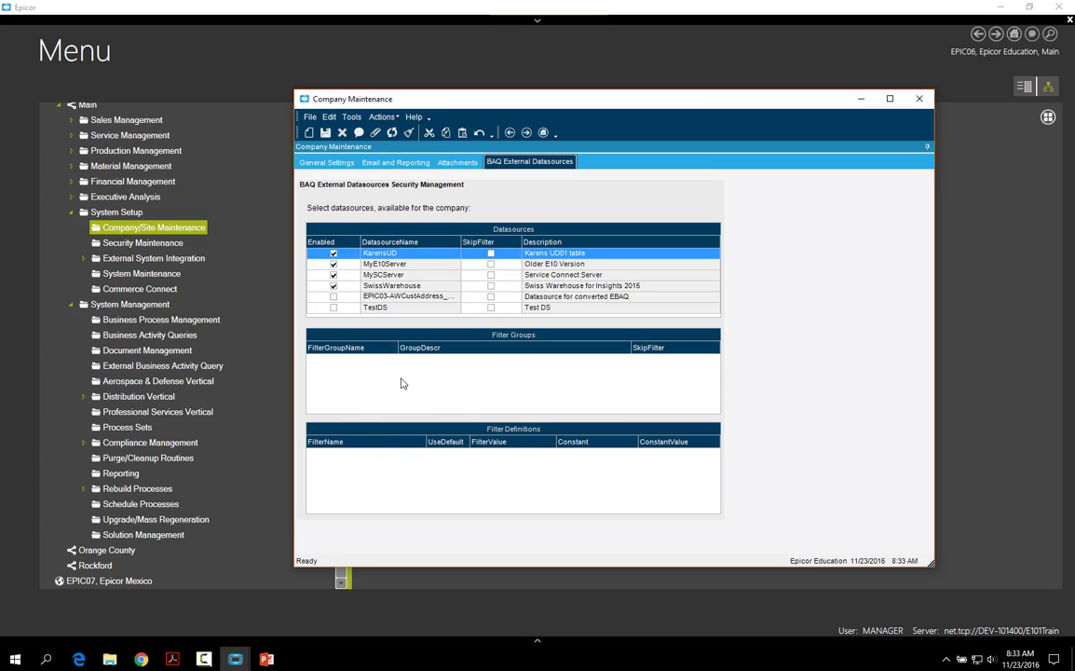
# Try to disable the MyE10Server datasource for the company, decline the change, and close Company Maintenance
pyautogui.click(318, 265)
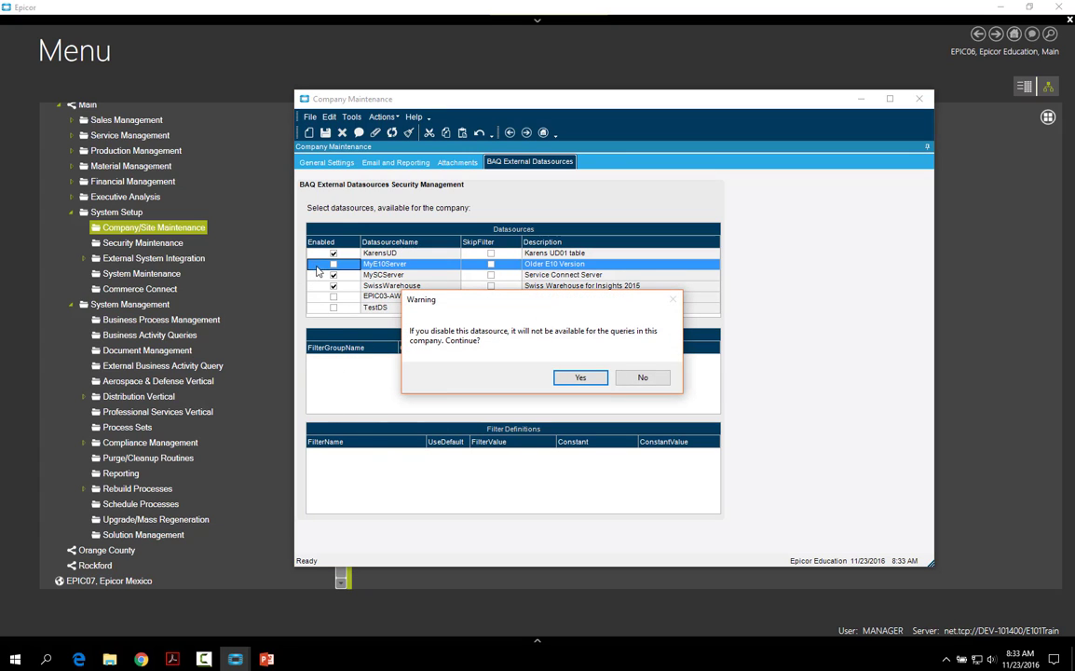
pyautogui.press('Escape')
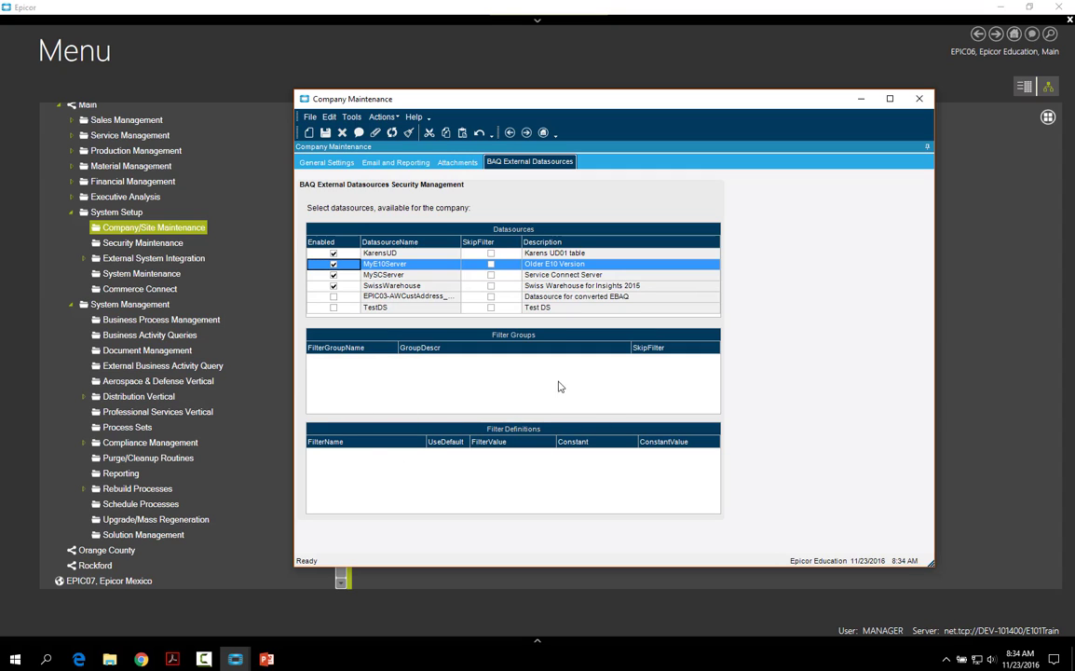
pyautogui.click(919, 99)
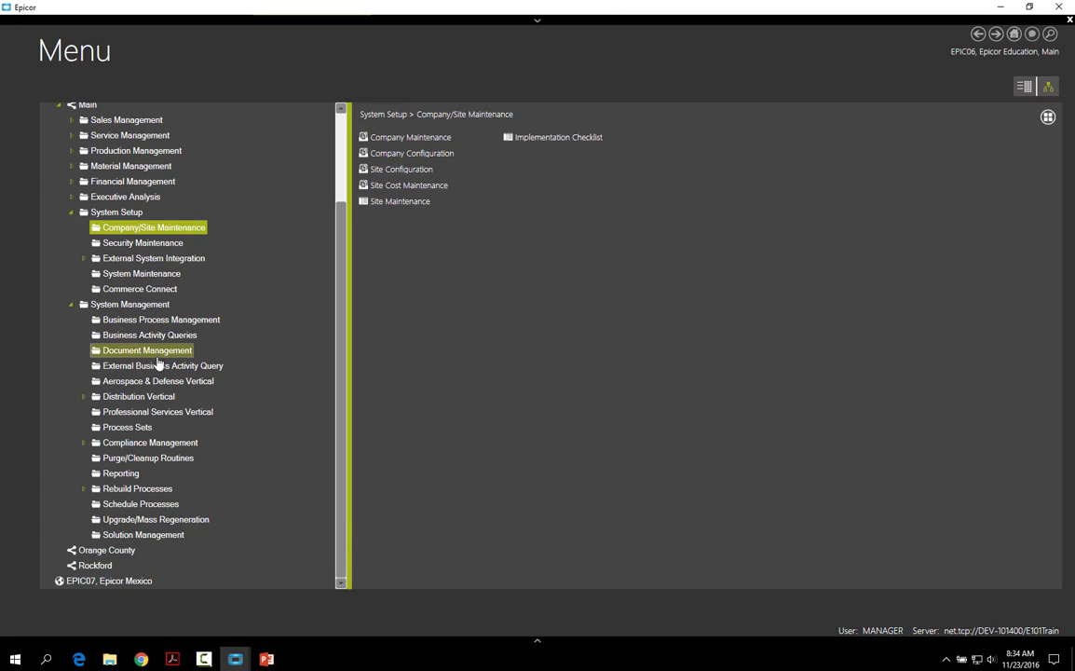
# Switch to the External Business Activity Query Designer and review the E10Old query's table, display columns and sort order
pyautogui.click(159, 365)
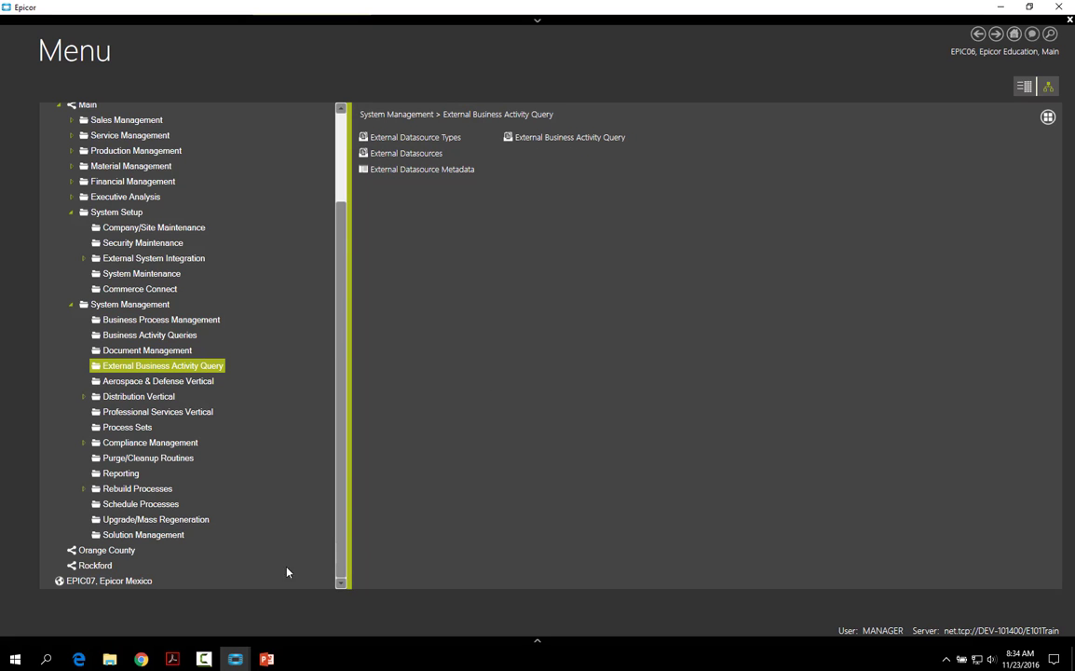
pyautogui.moveTo(237, 659)
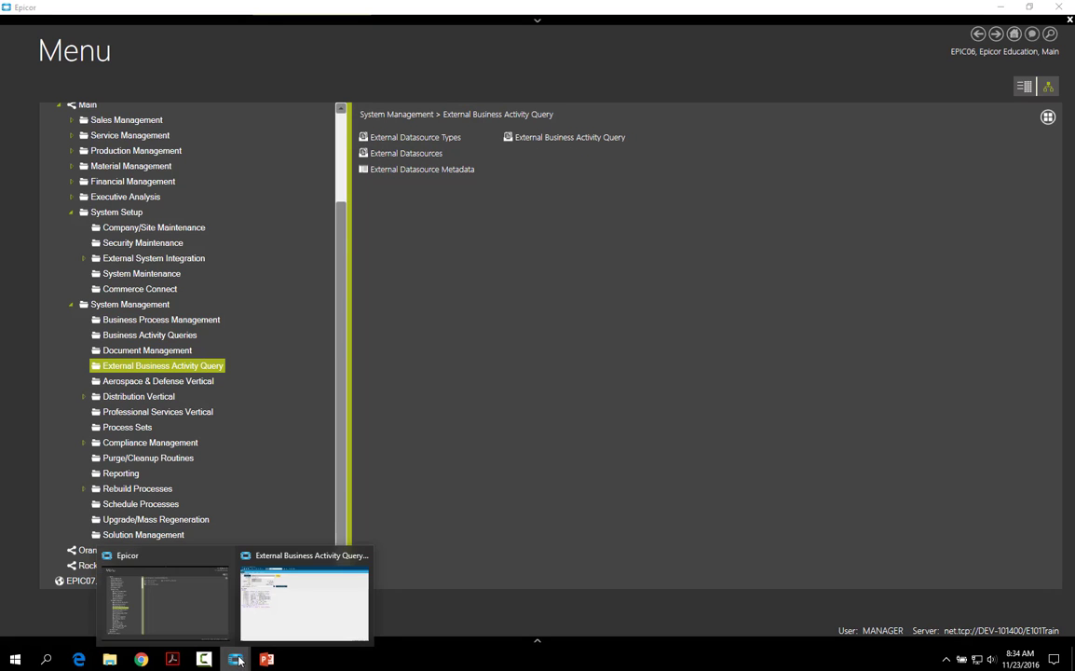
pyautogui.click(321, 604)
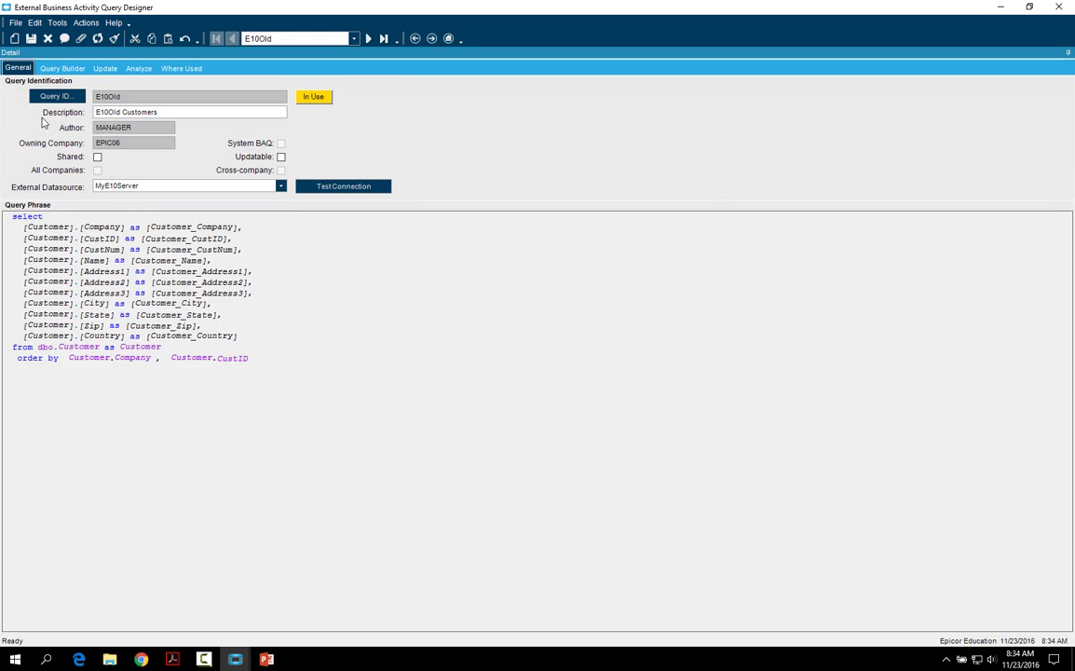
pyautogui.click(62, 69)
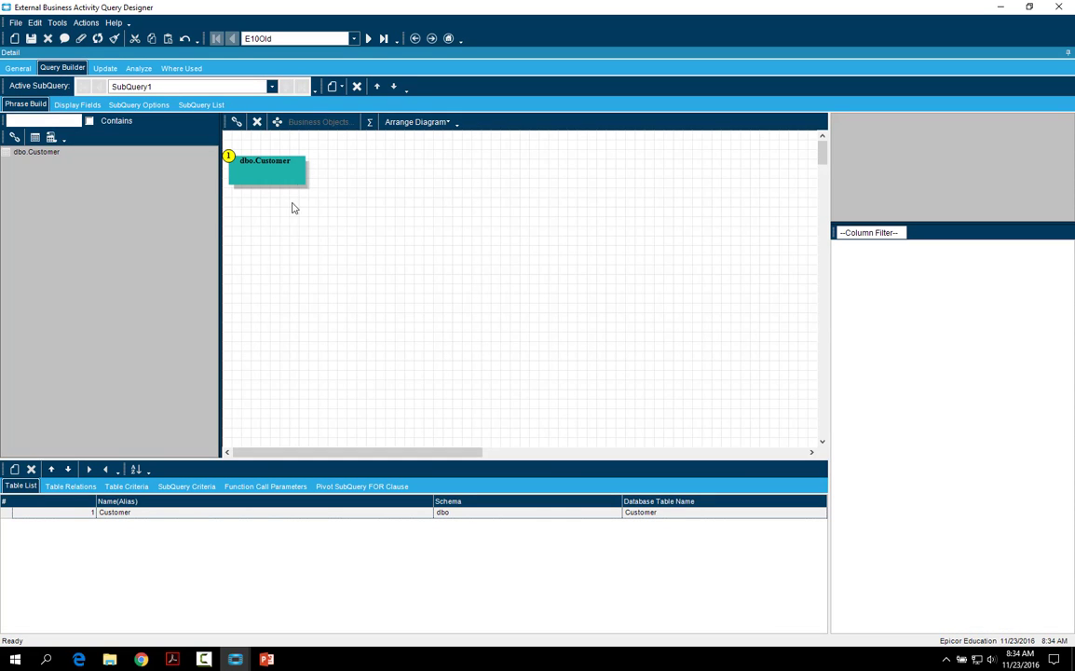
pyautogui.click(78, 104)
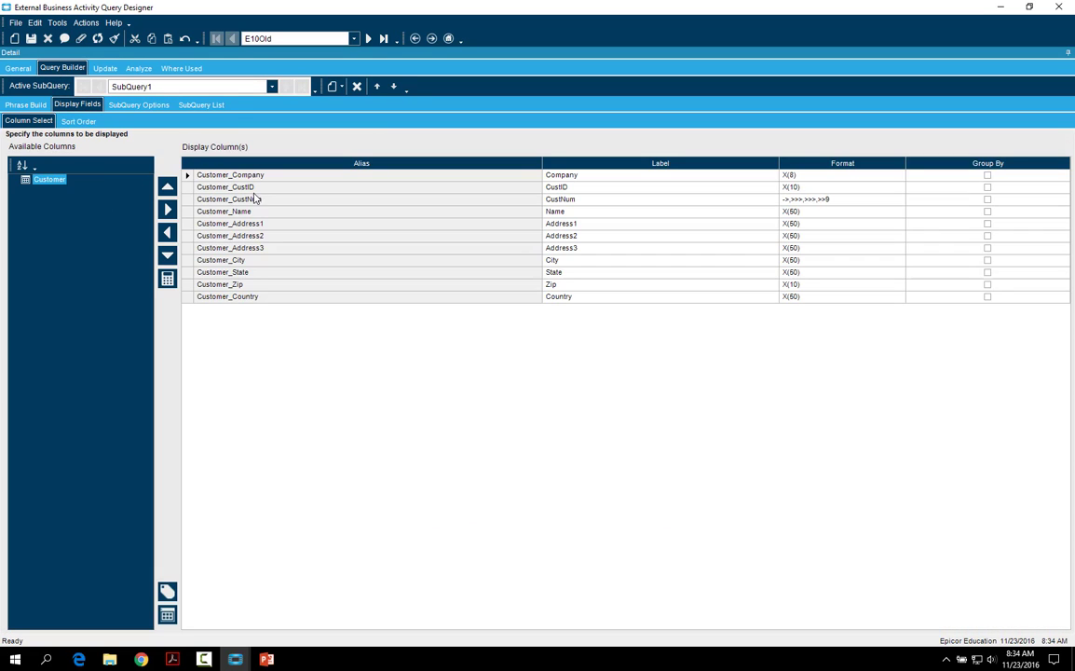
pyautogui.click(79, 121)
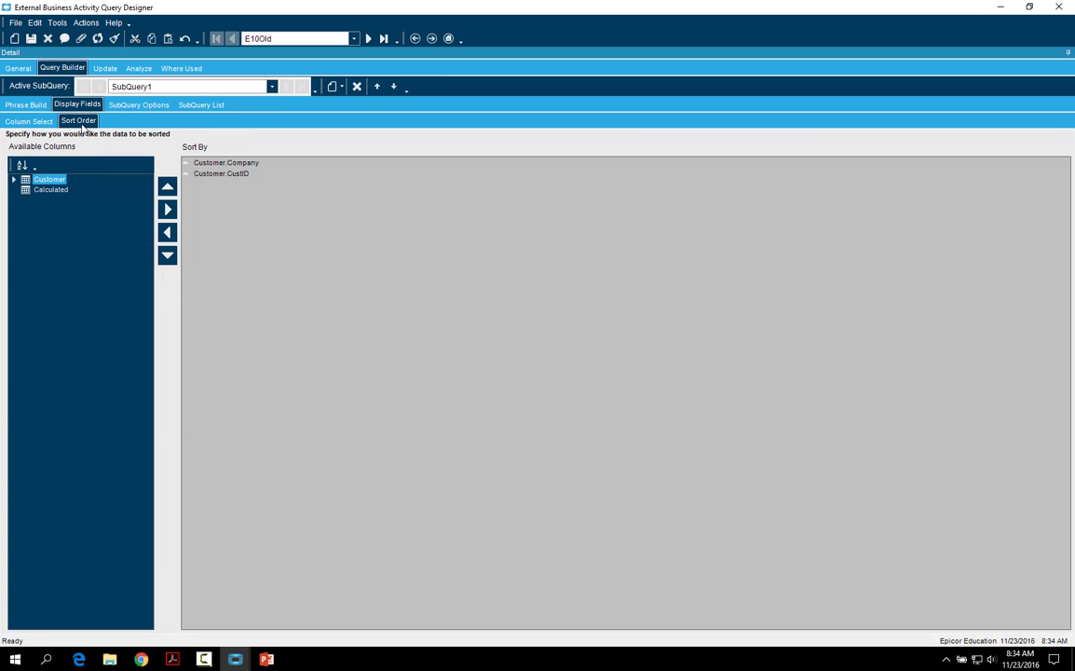
pyautogui.click(25, 104)
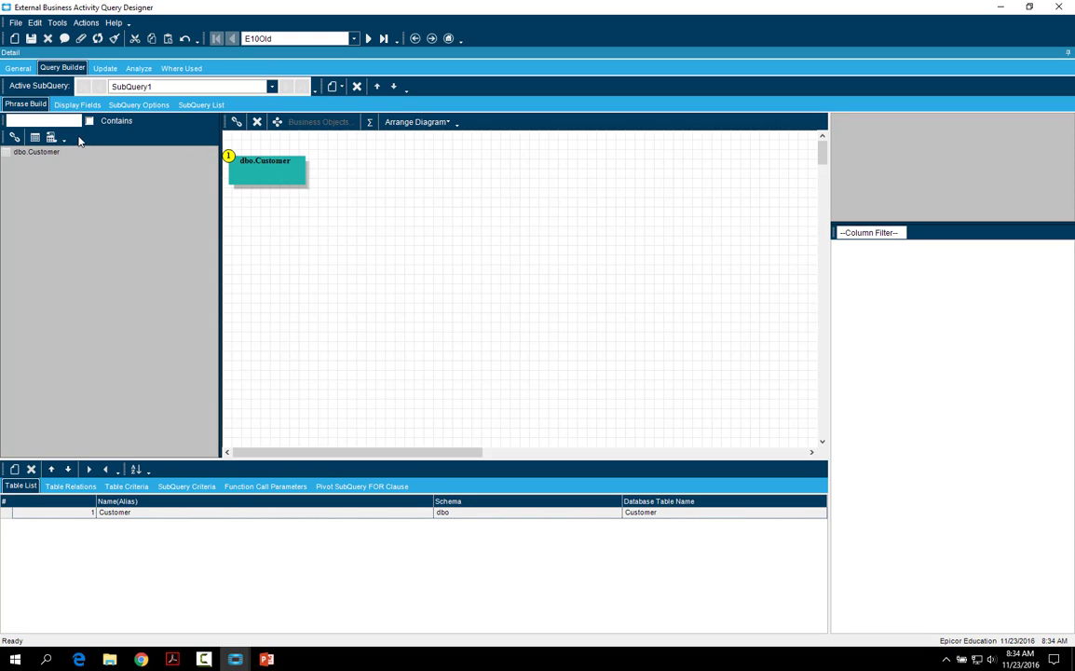
# Review the external datasources available to the E10Old query, keeping MyE10Server selected
pyautogui.click(19, 71)
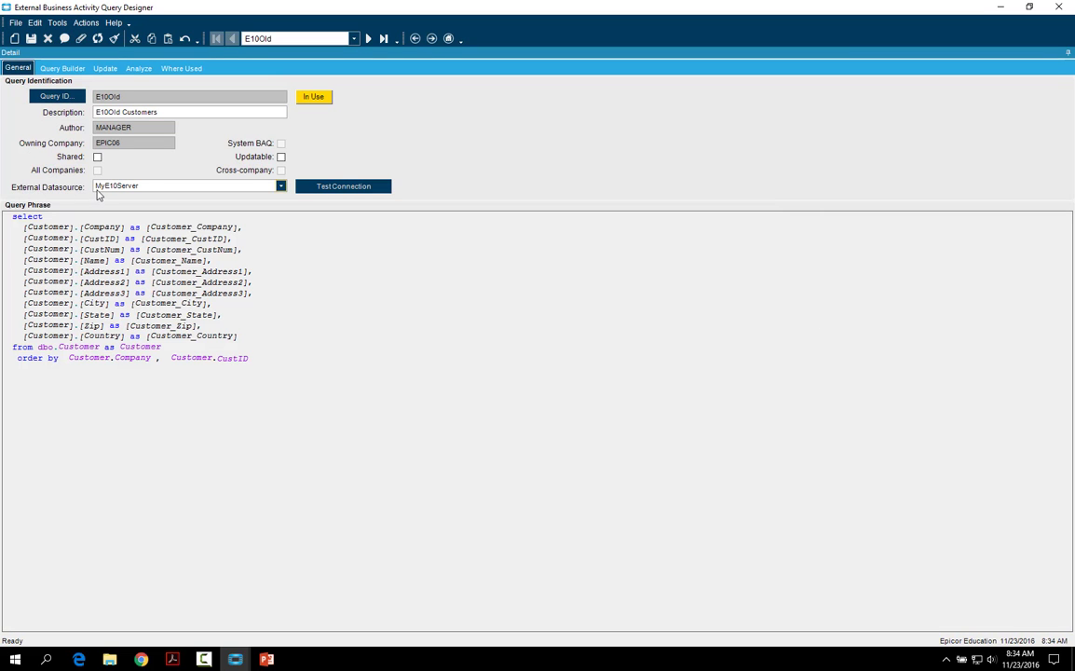
pyautogui.click(280, 187)
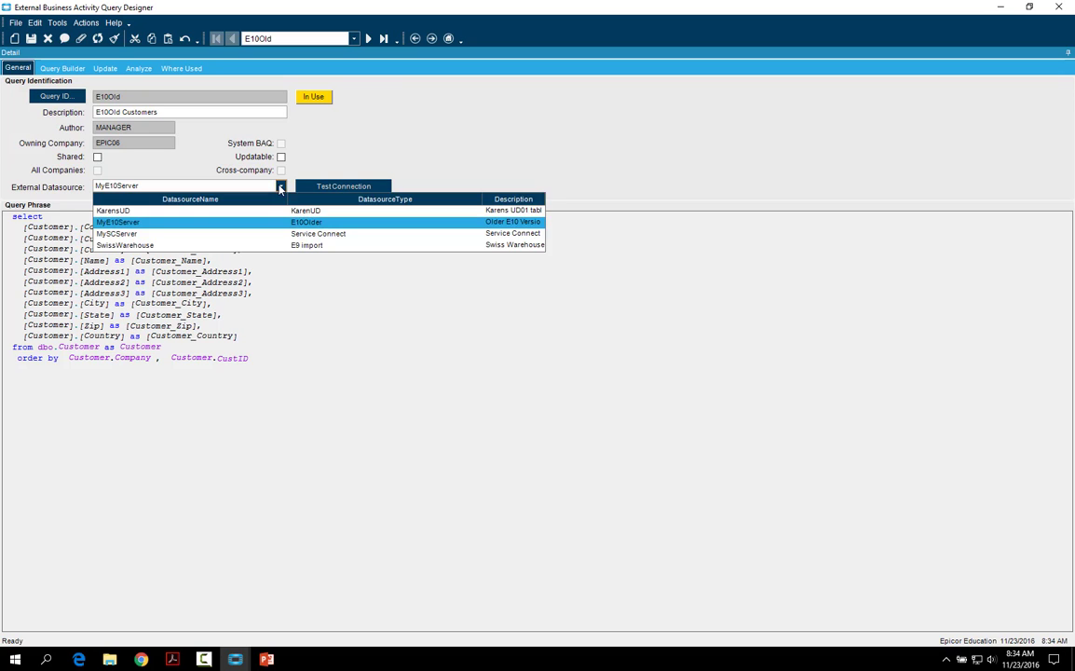
pyautogui.click(280, 186)
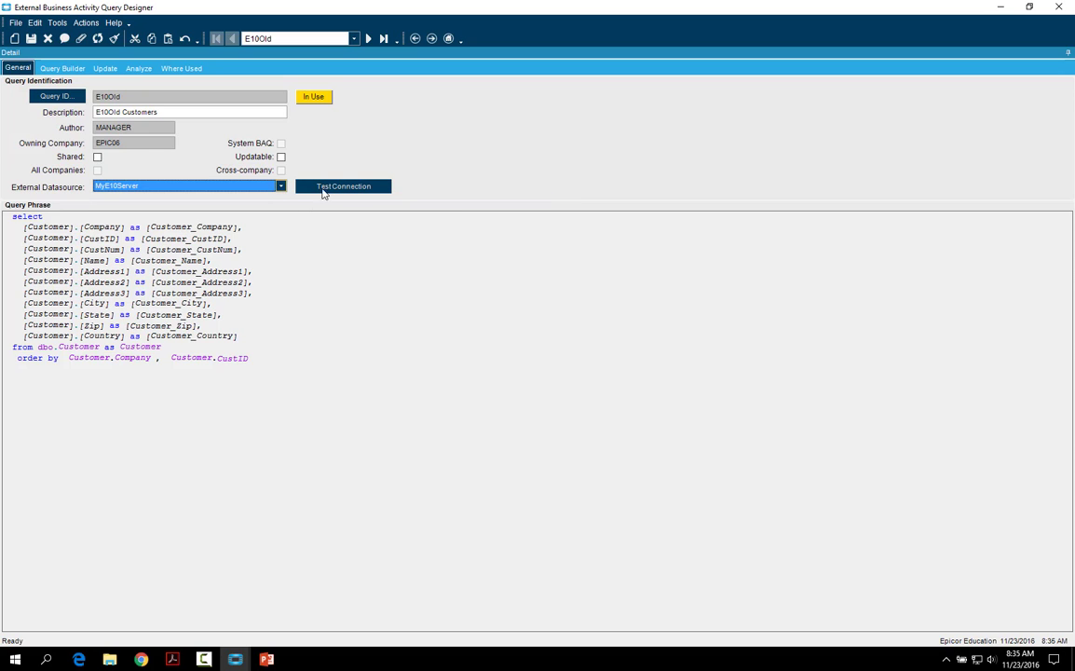
# Test the E10Old query's datasource connection and run the query to preview its customer records
pyautogui.click(338, 190)
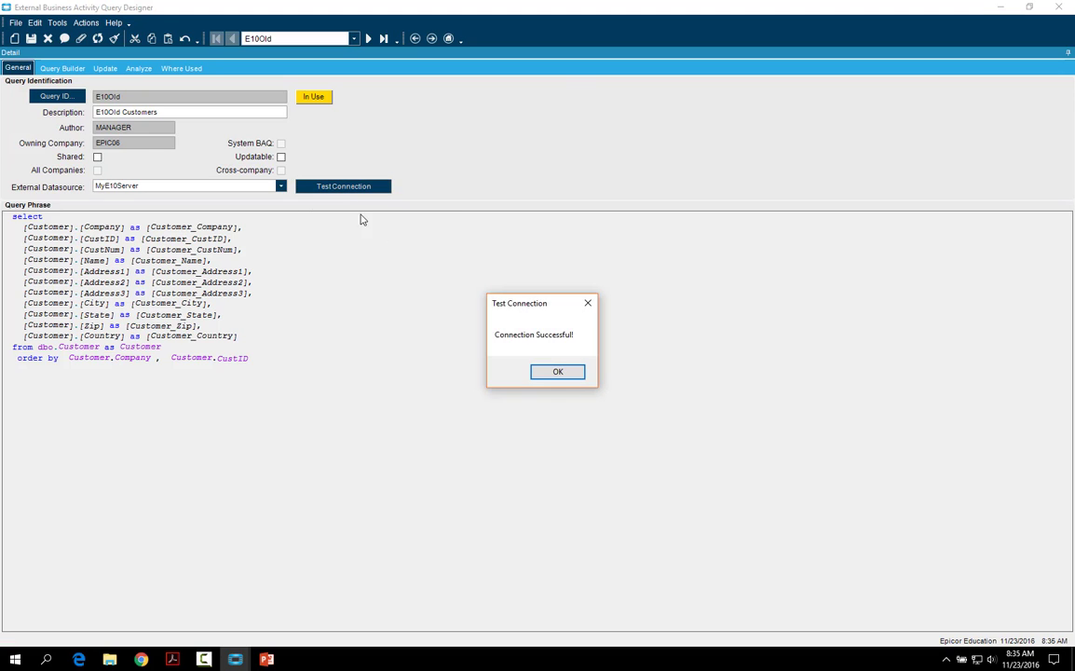
pyautogui.click(553, 370)
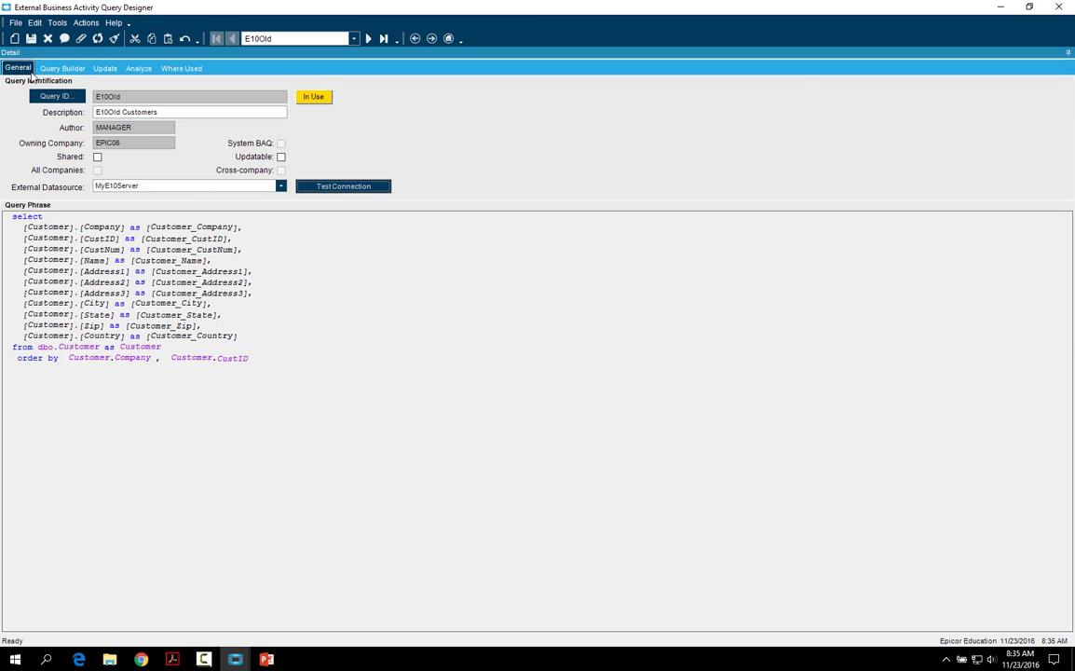
pyautogui.click(138, 69)
pyautogui.click(82, 622)
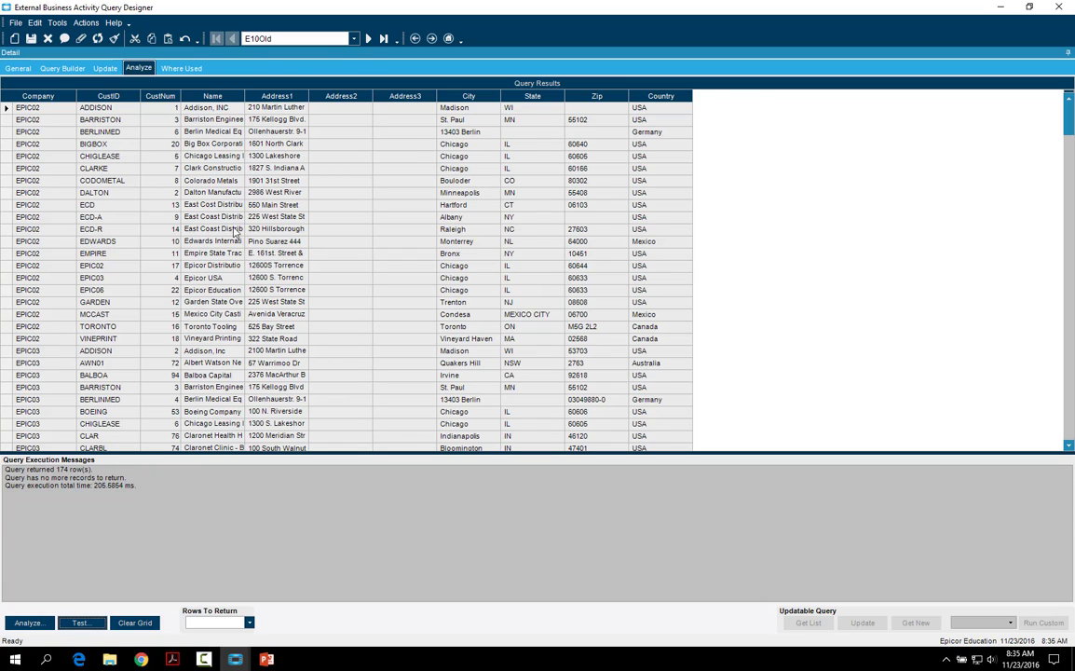
# Bring up the SCTable external query and test its MySCServer datasource connection
pyautogui.click(368, 38)
pyautogui.click(368, 38)
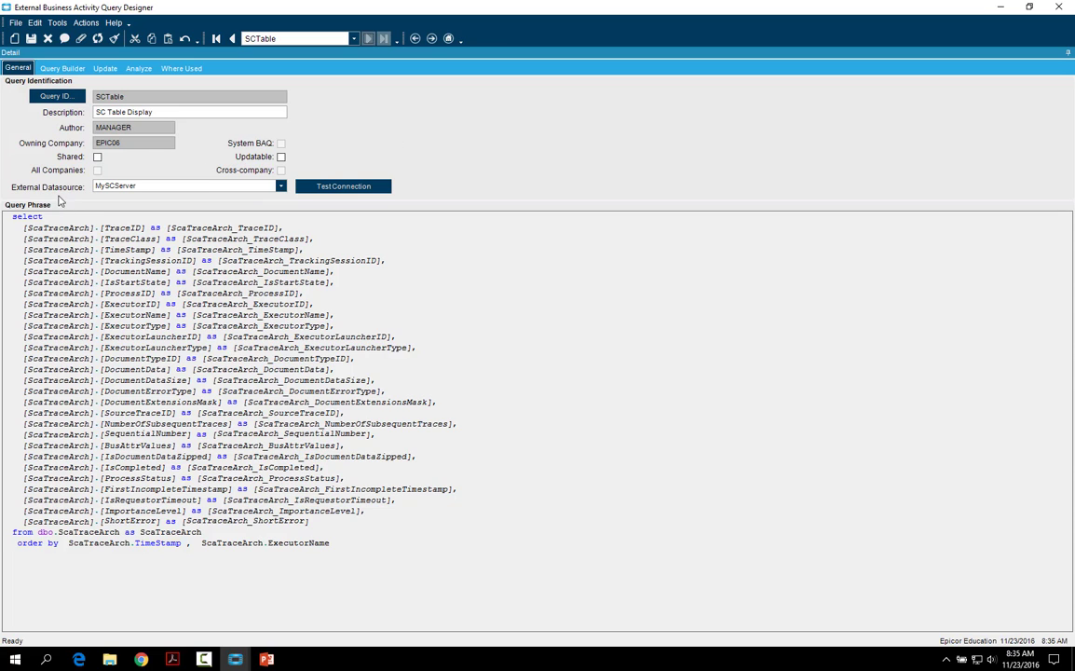
pyautogui.click(337, 186)
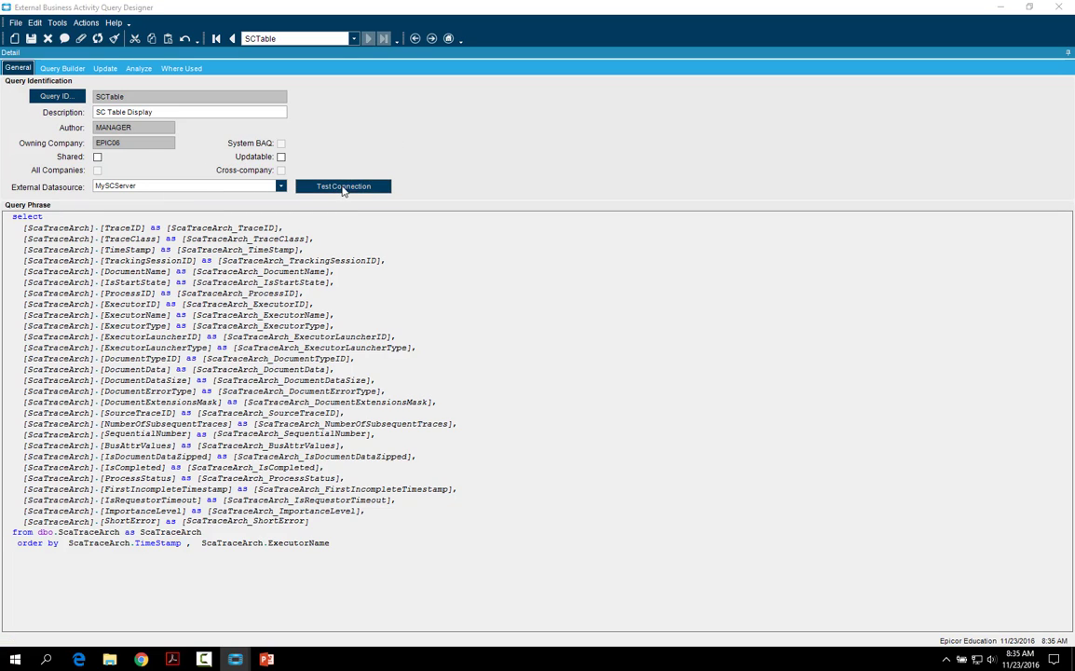
pyautogui.click(552, 372)
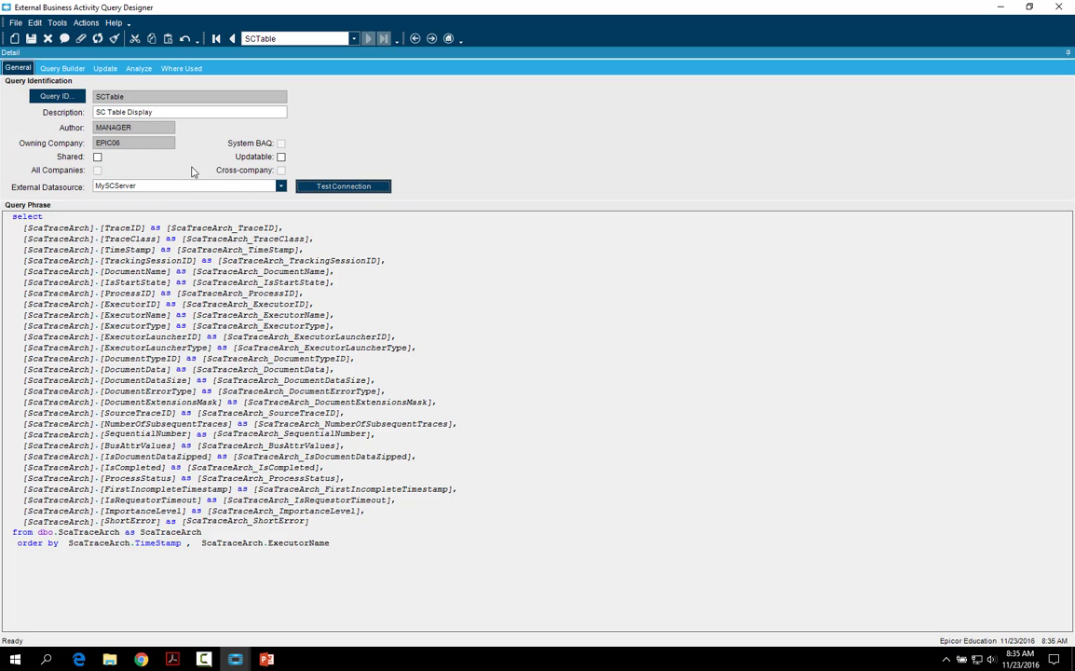
# Review the SCTable query's source table, sort order and display columns, and run the query test
pyautogui.click(62, 68)
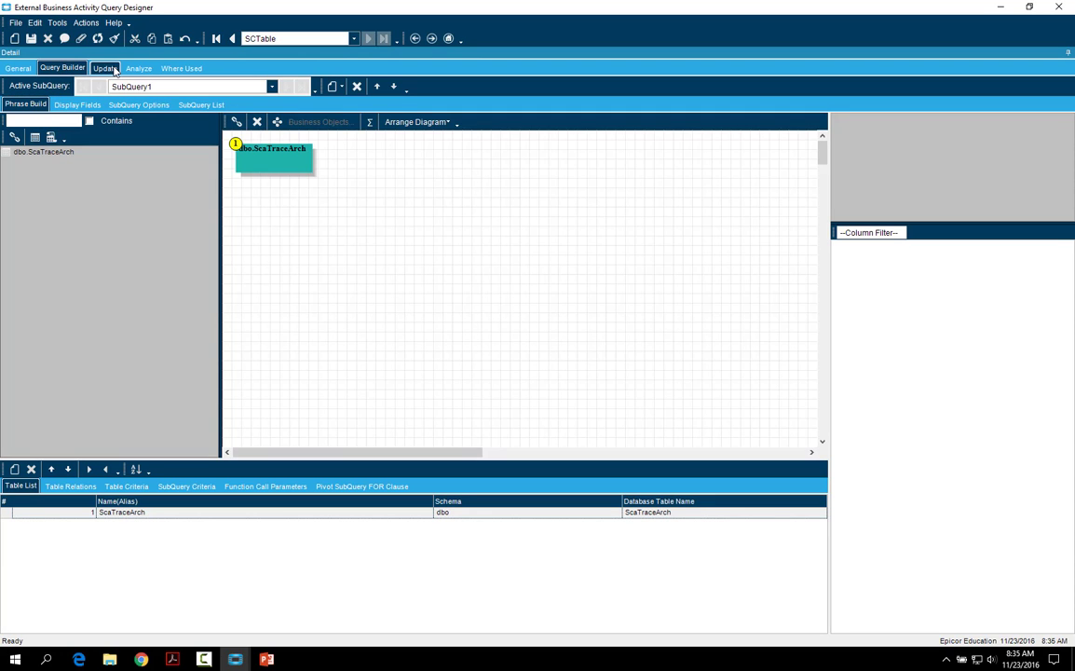
pyautogui.click(78, 104)
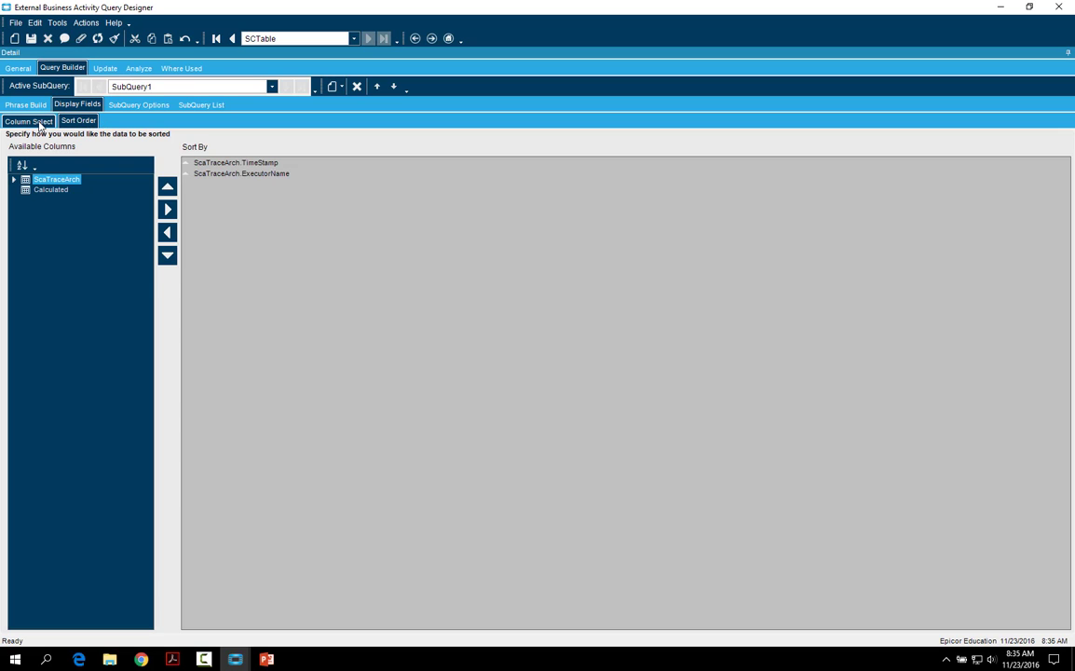
pyautogui.click(49, 123)
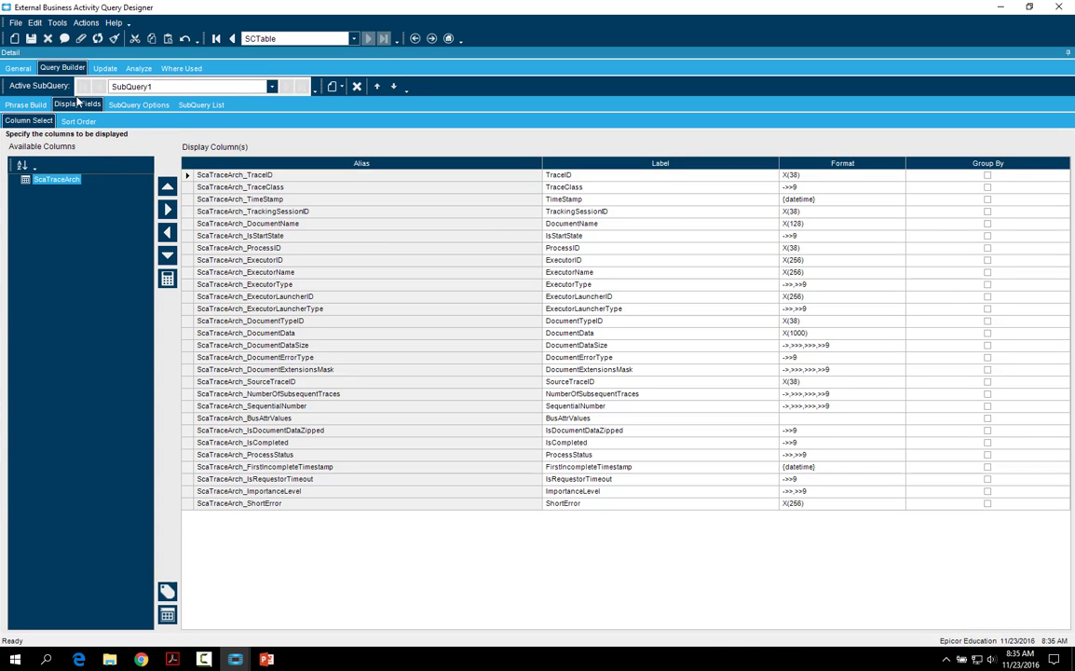
pyautogui.click(139, 68)
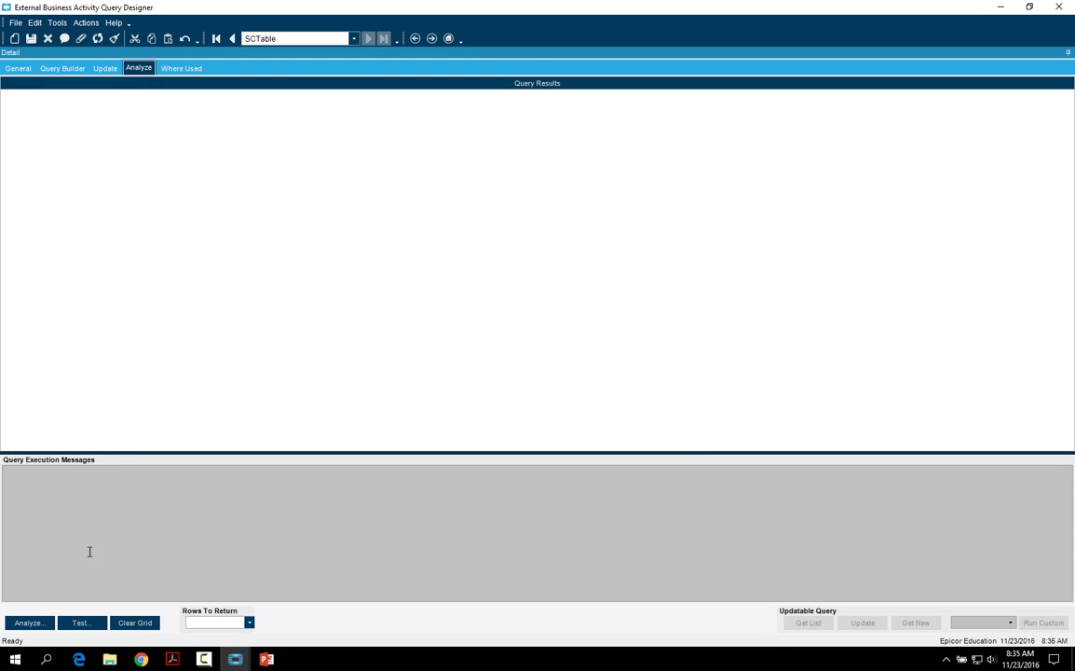
pyautogui.click(80, 622)
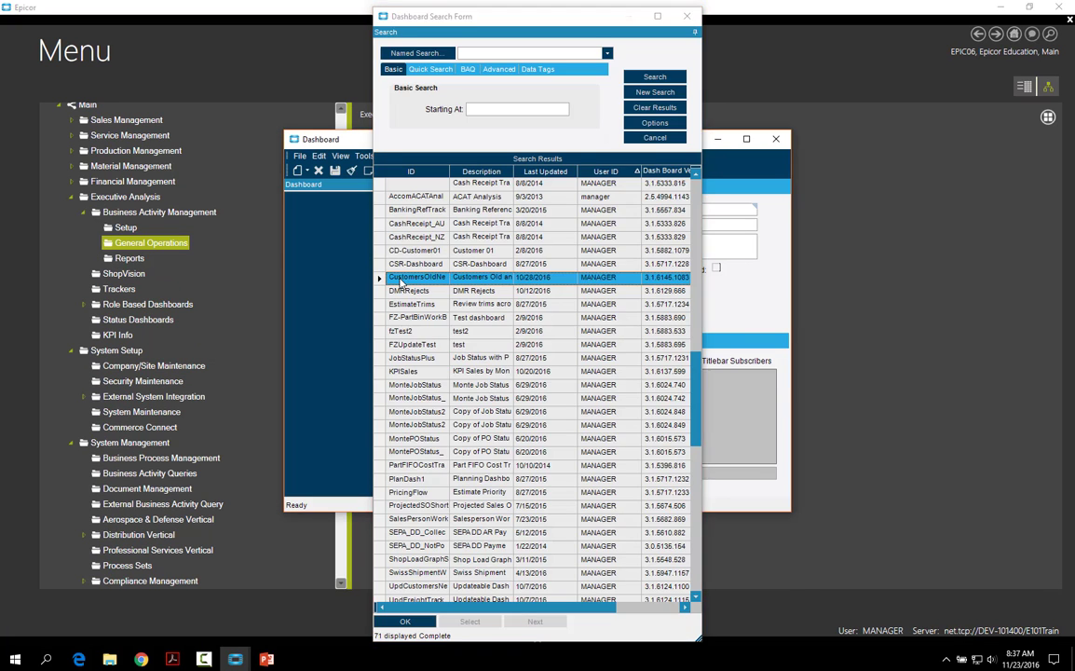
# Load the Customers Old and New dashboard and refresh its E10Old and zCustomer01 summary grids
pyautogui.doubleClick(622, 279)
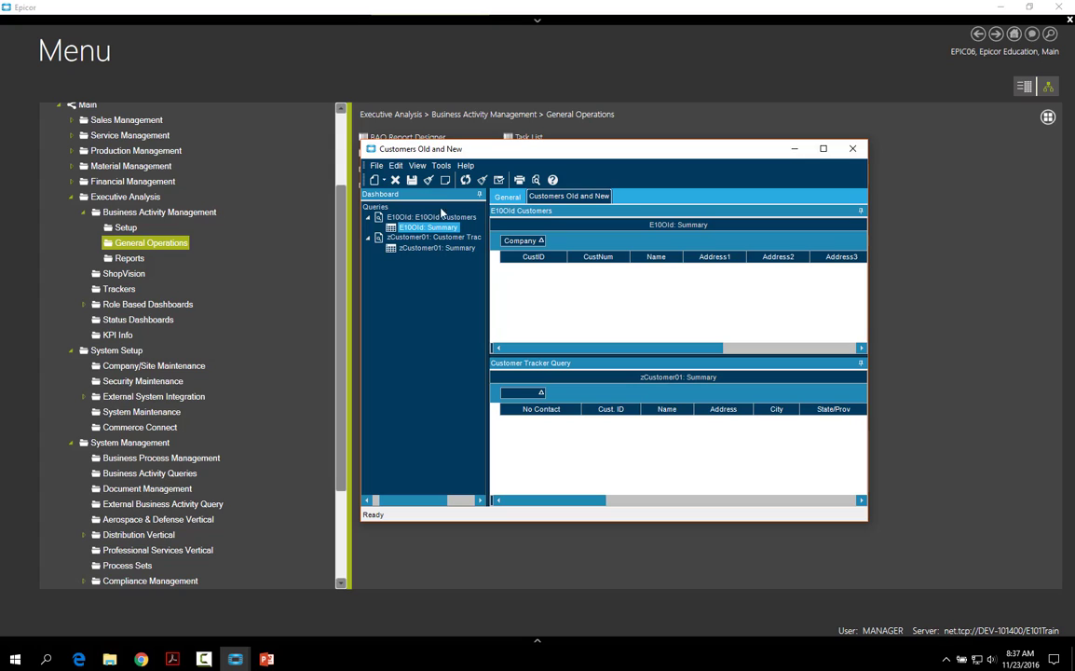
pyautogui.click(466, 180)
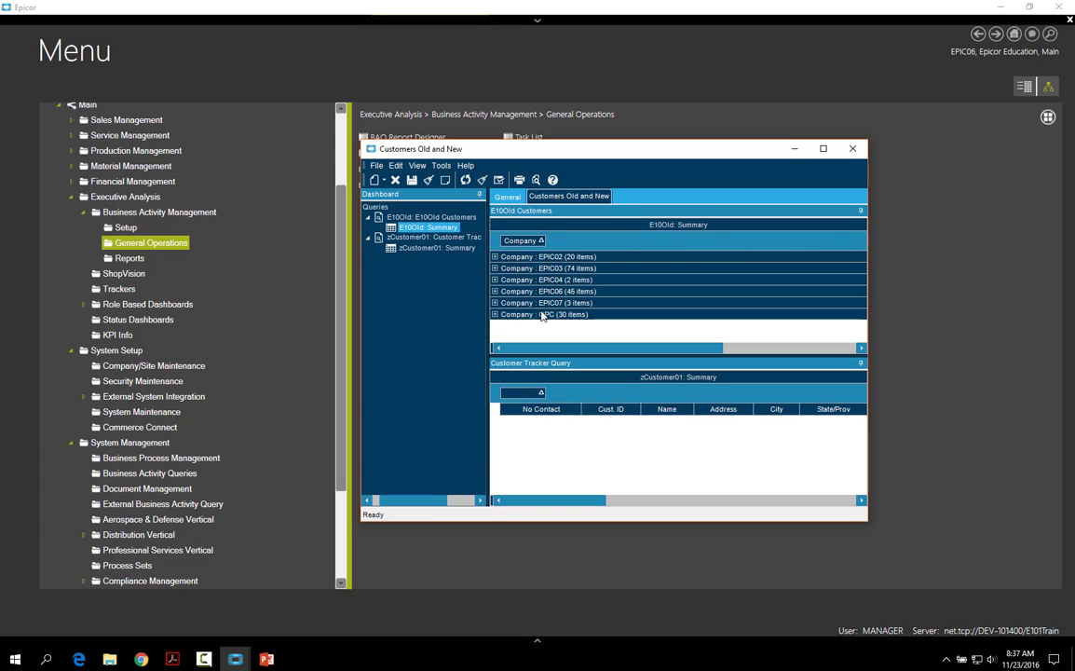
pyautogui.click(436, 248)
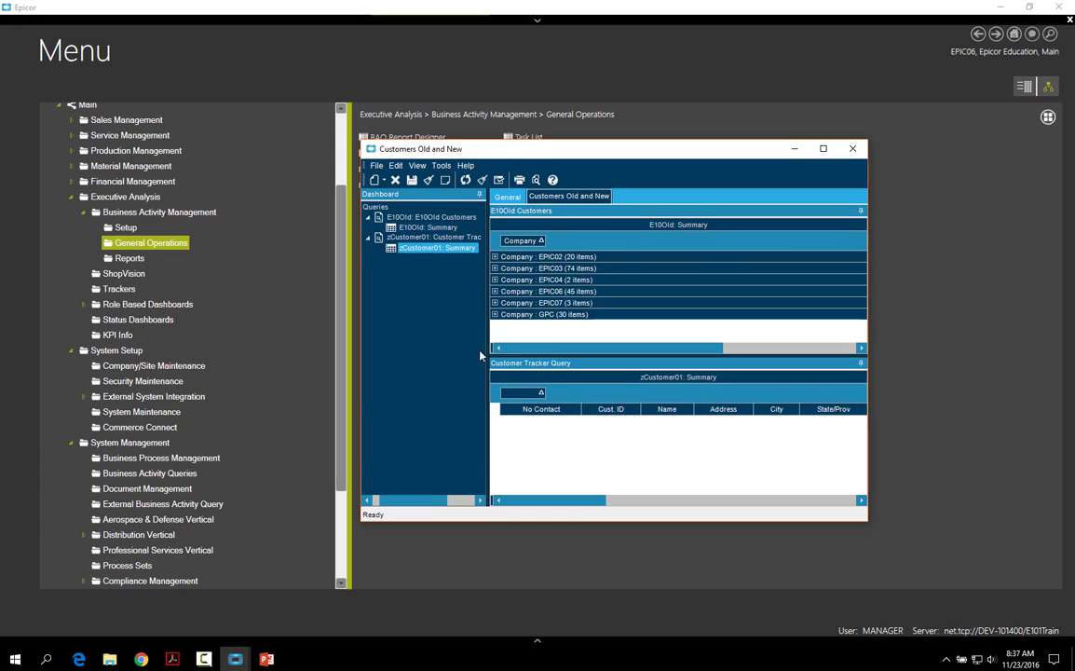
pyautogui.click(466, 180)
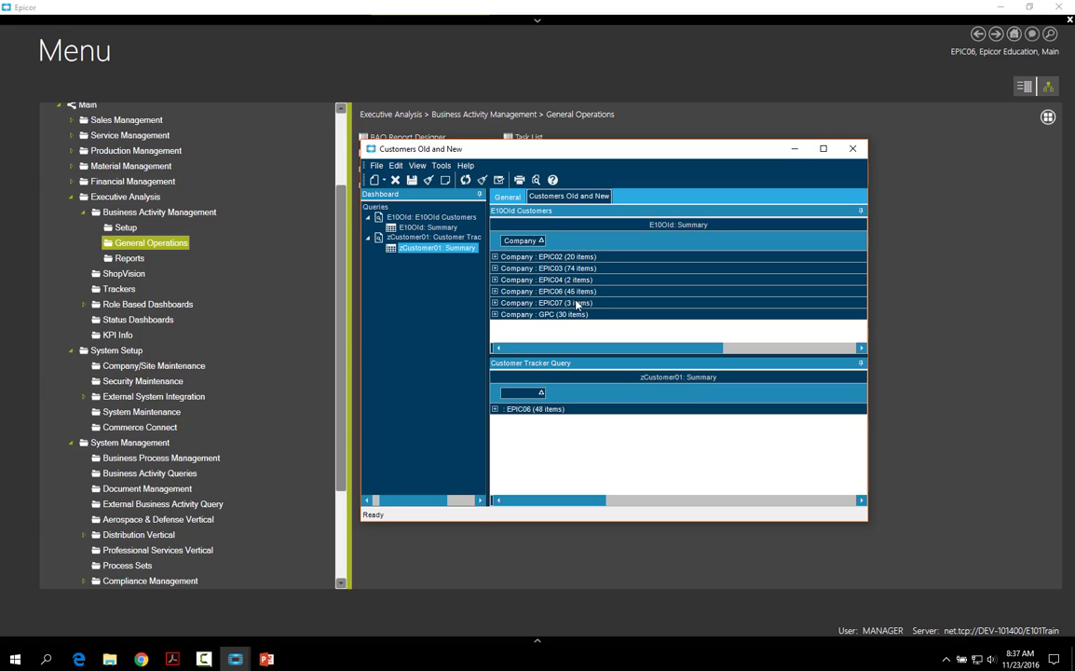
# Expand the EPIC06 company group in both summary grids to compare the old and new customer records
pyautogui.click(494, 292)
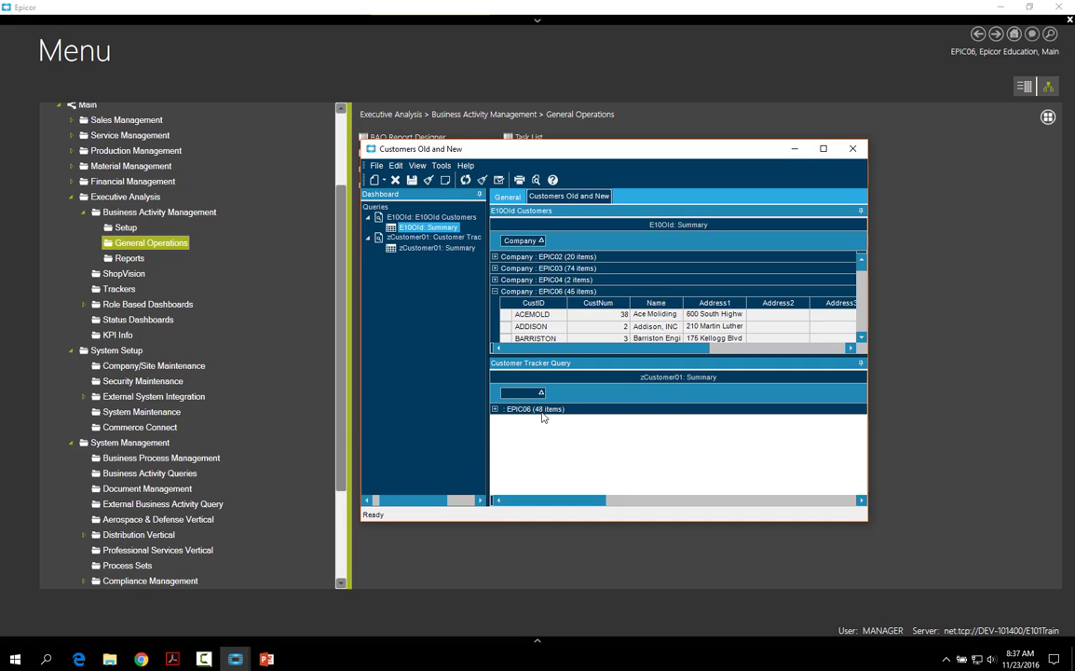
pyautogui.click(494, 409)
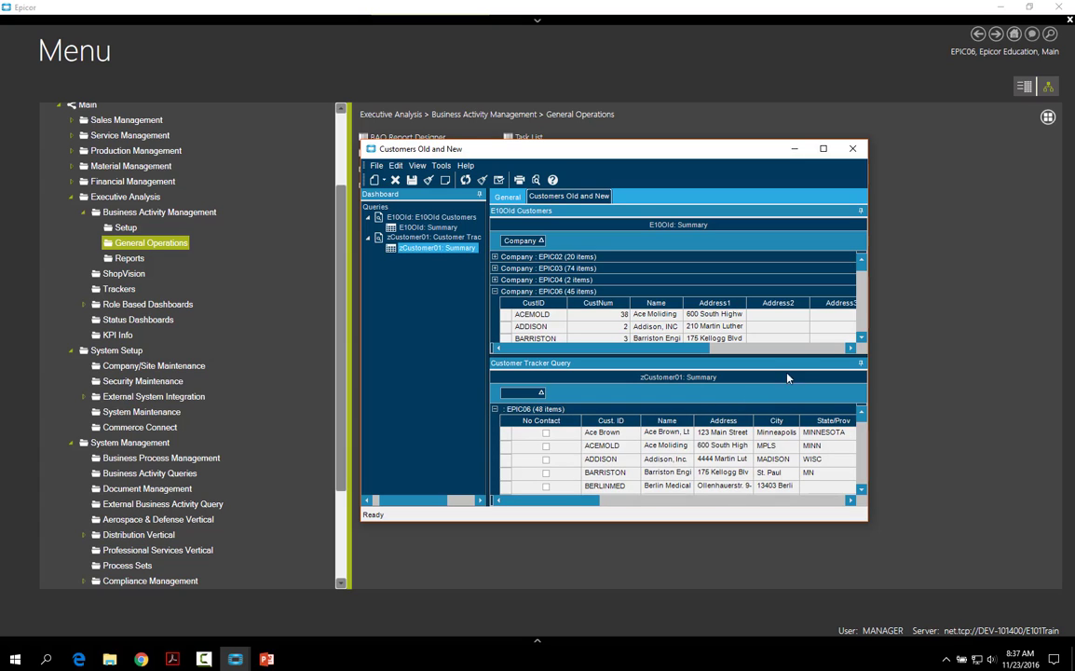